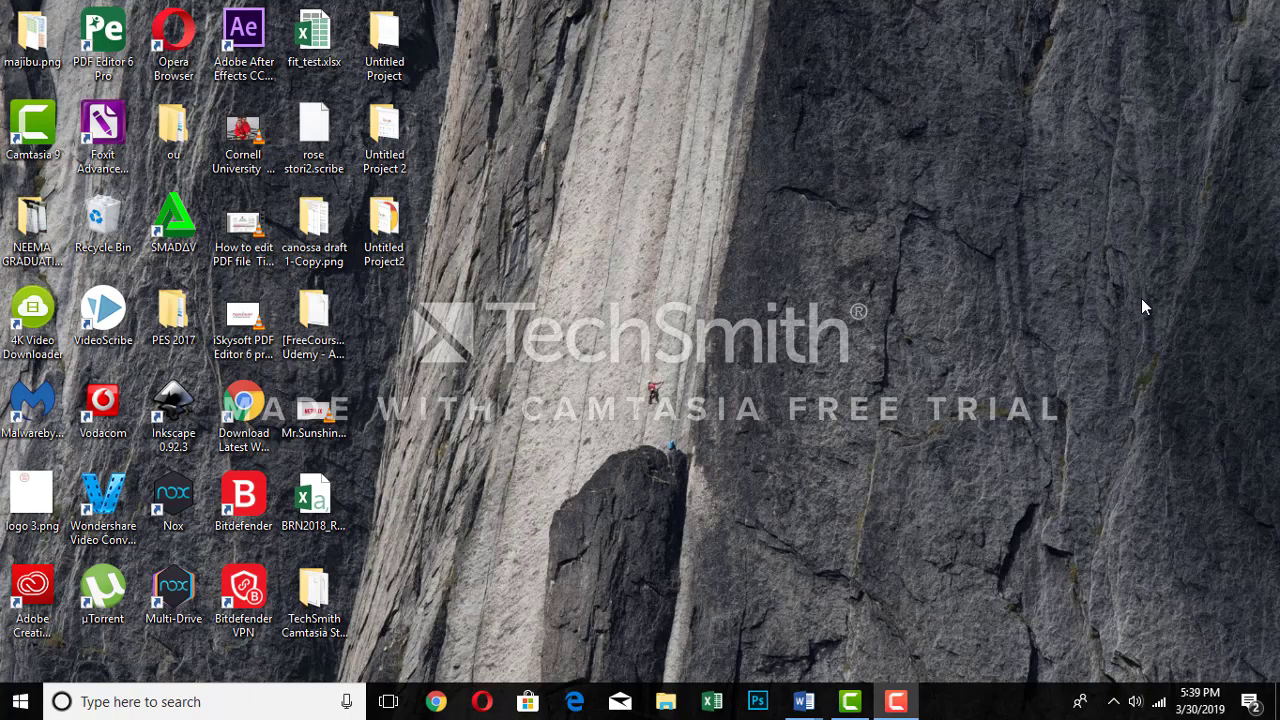
- Launch Google Chrome from the taskbar to a new Google search tab
click(437, 702)
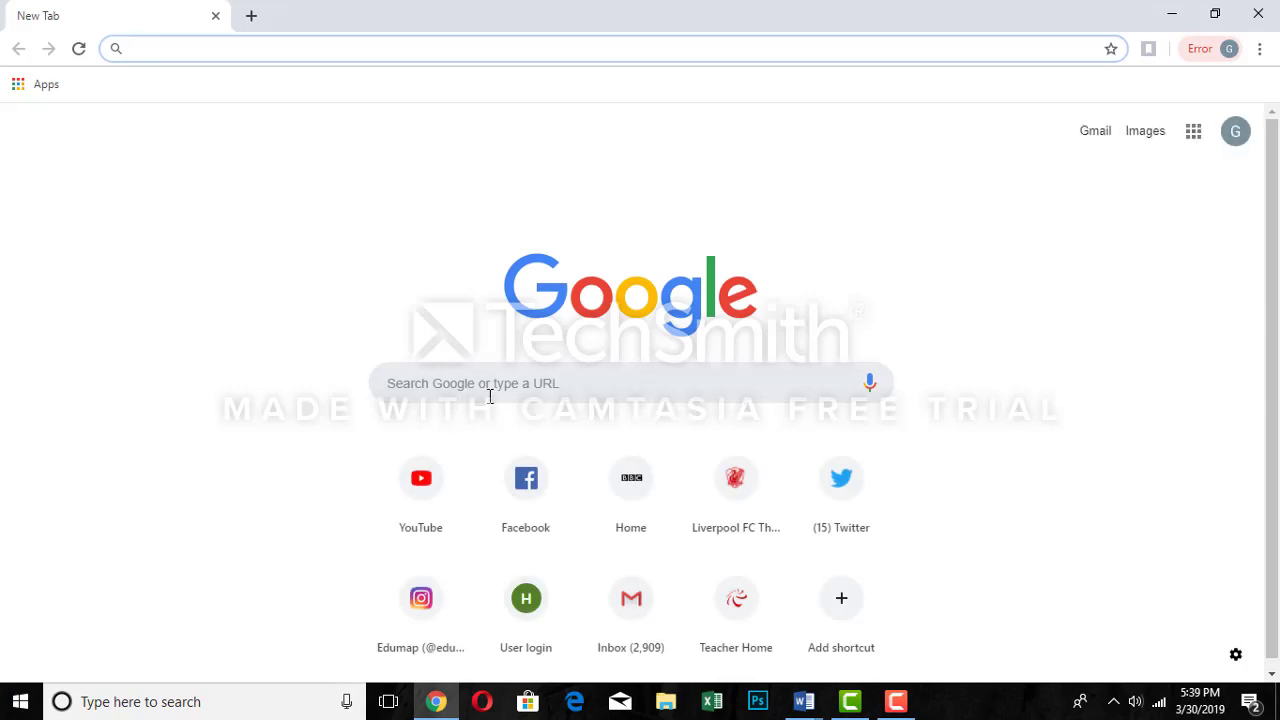
click(491, 395)
text(ww)
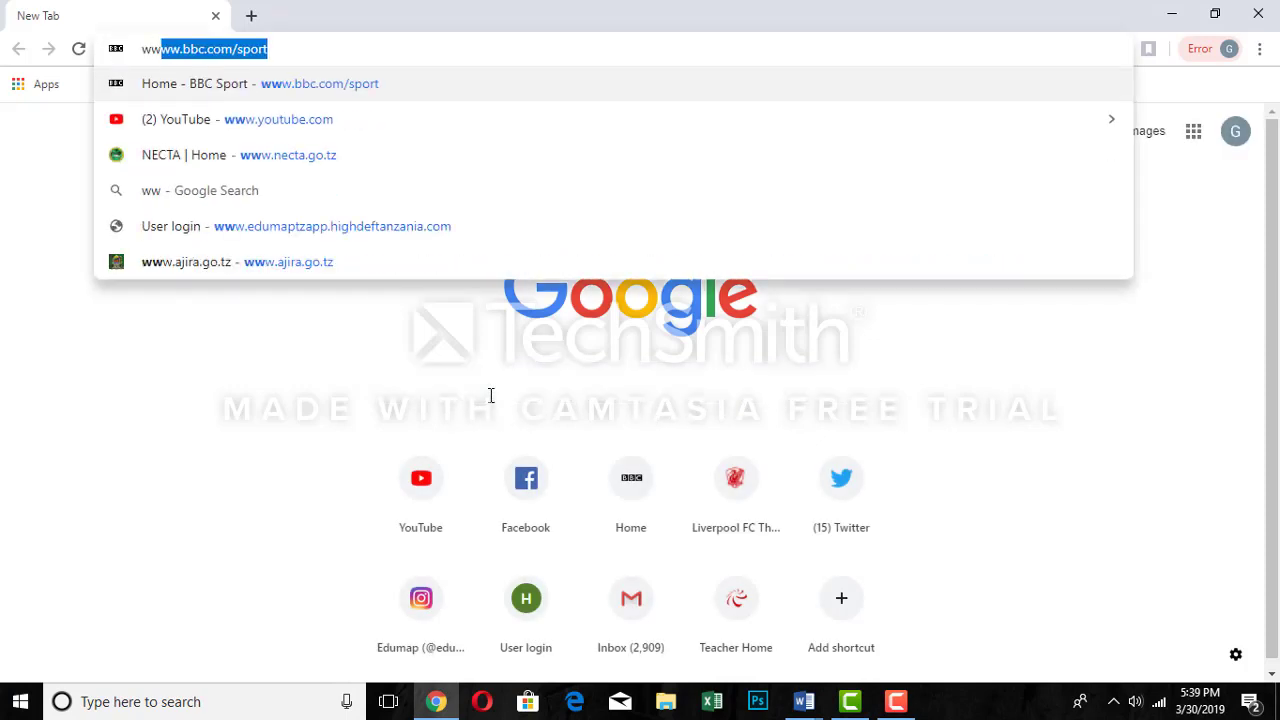
text(w)
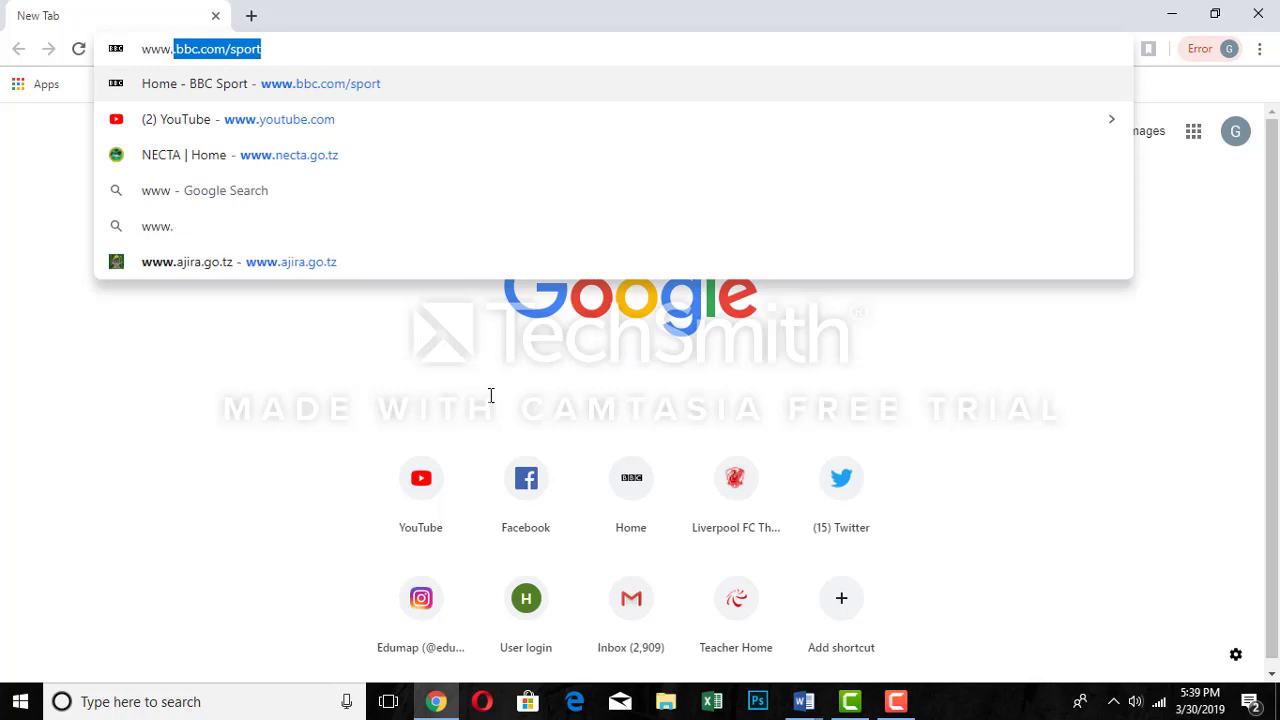
text(.eduma)
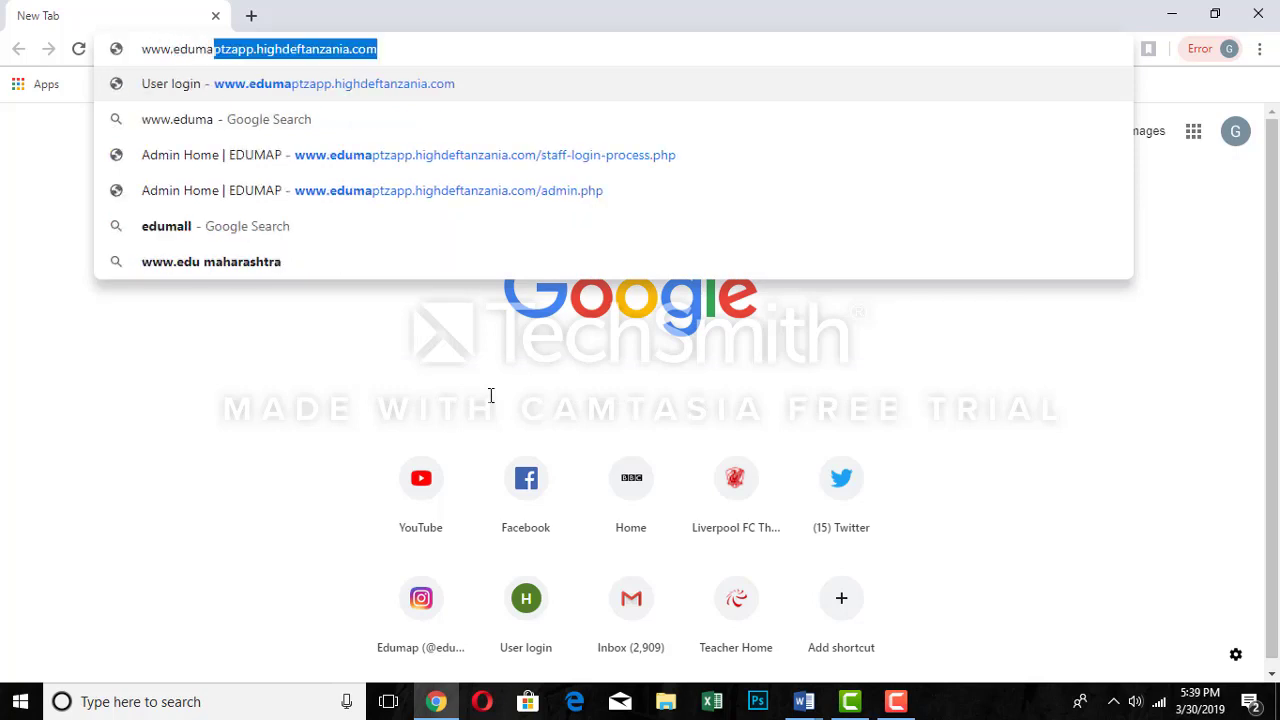
text(p)
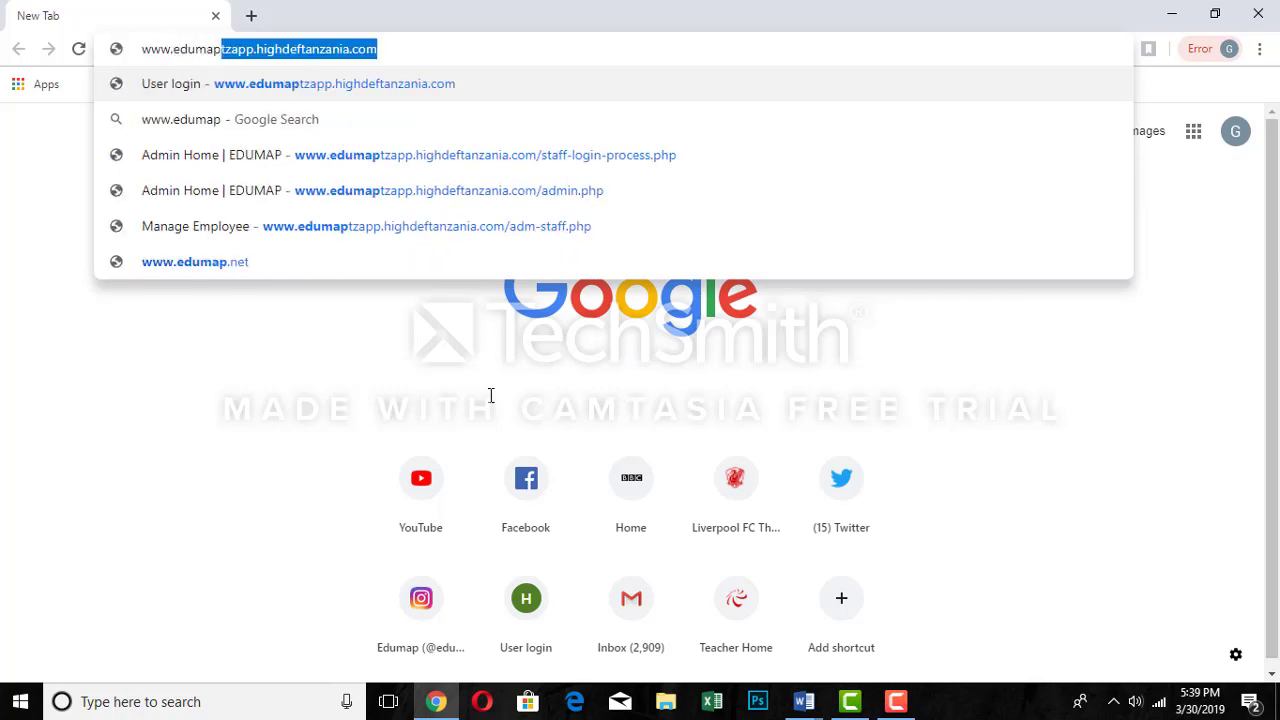
text(tzapp)
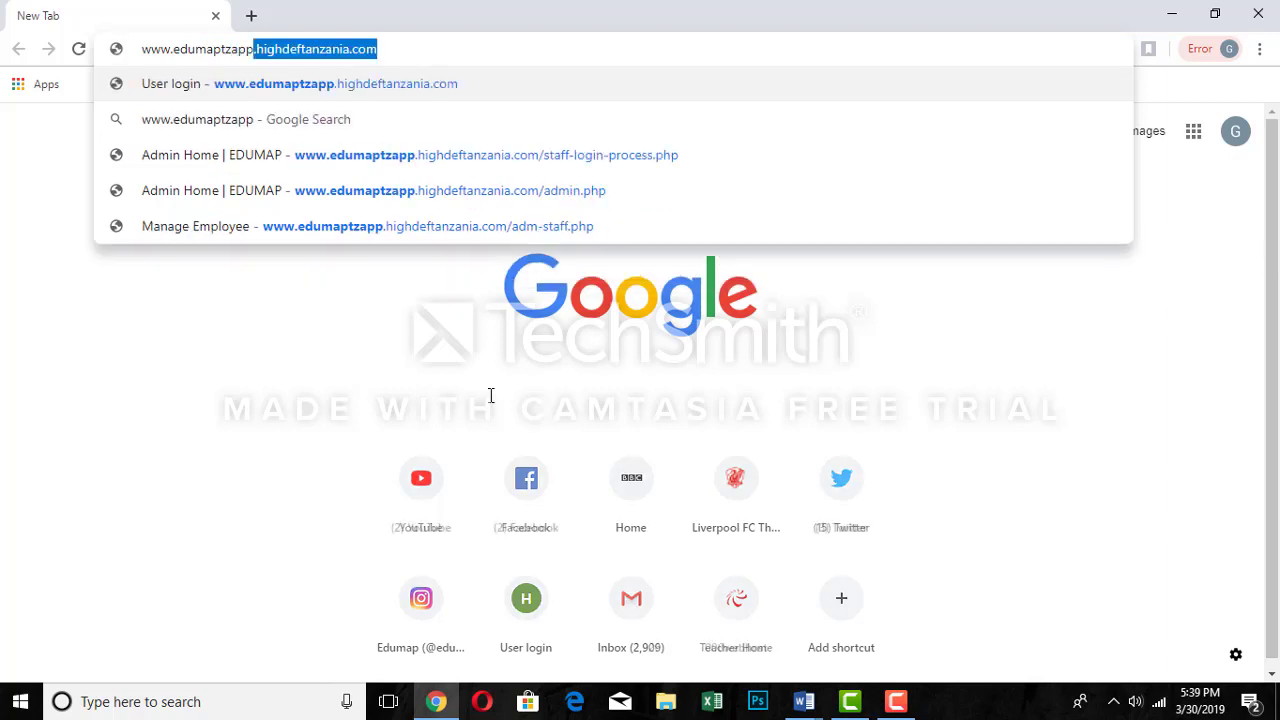
text(.hi)
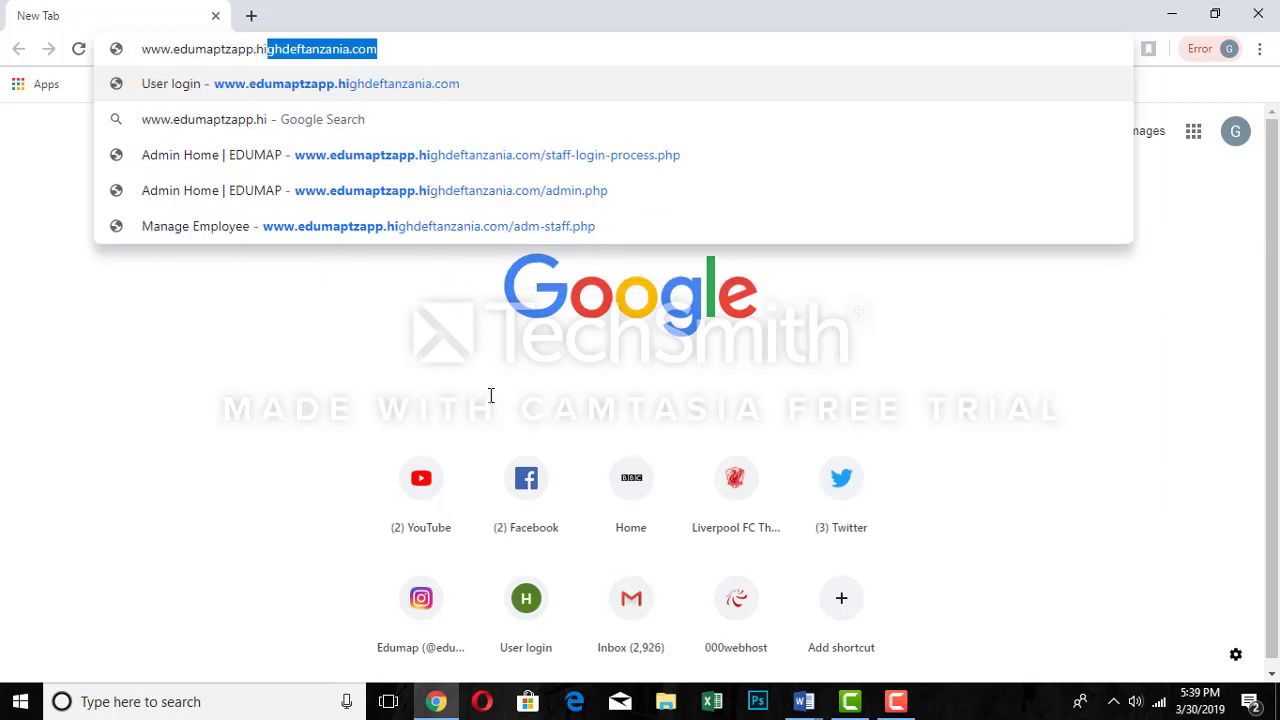
text(gh)
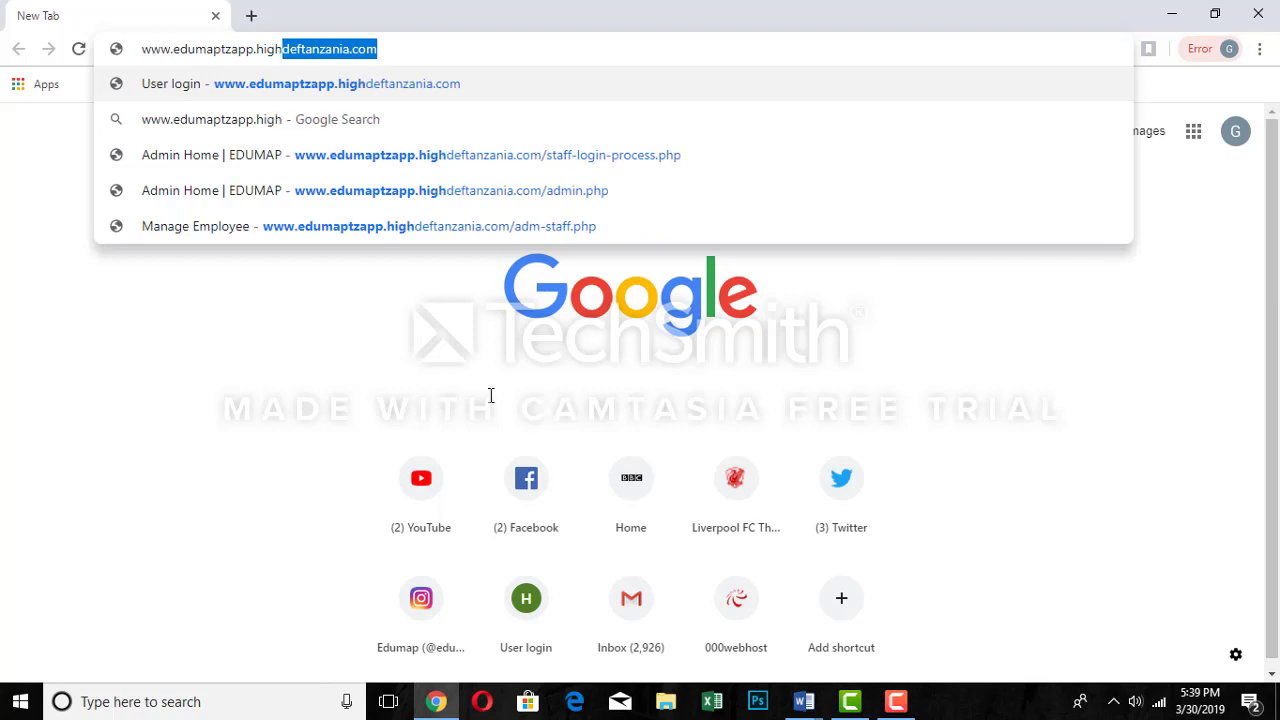
text(deft)
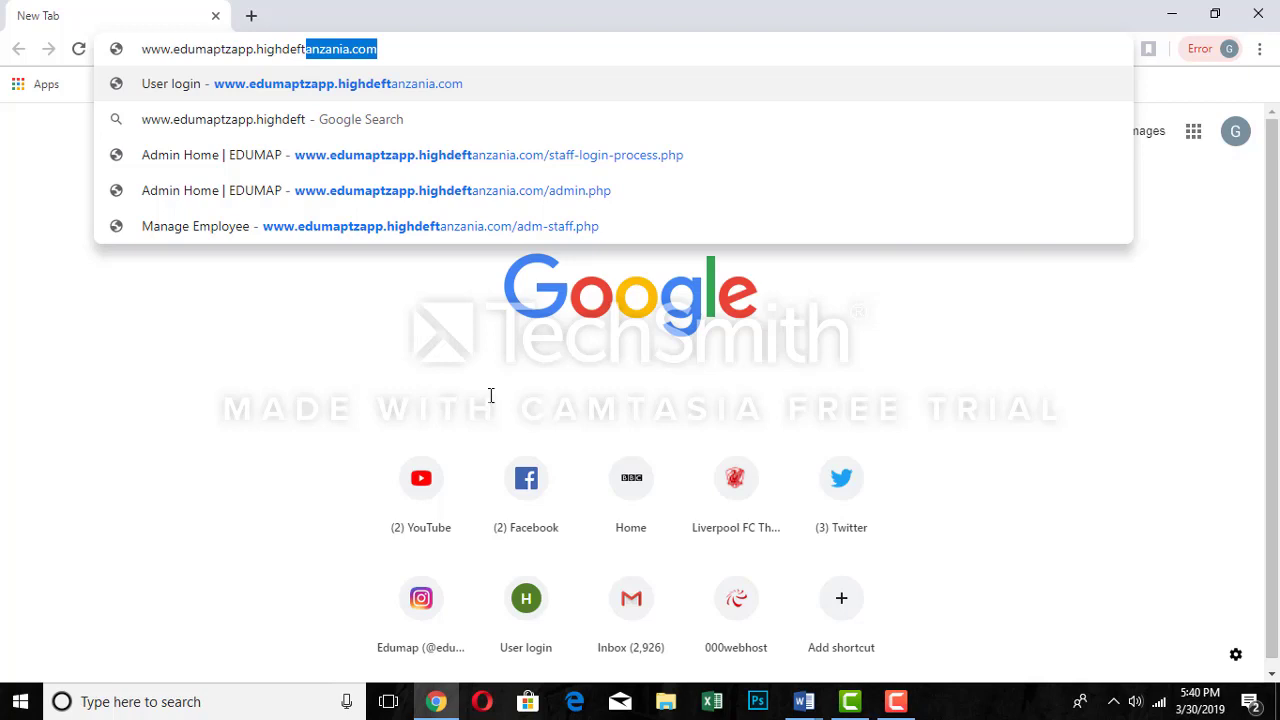
text(anz)
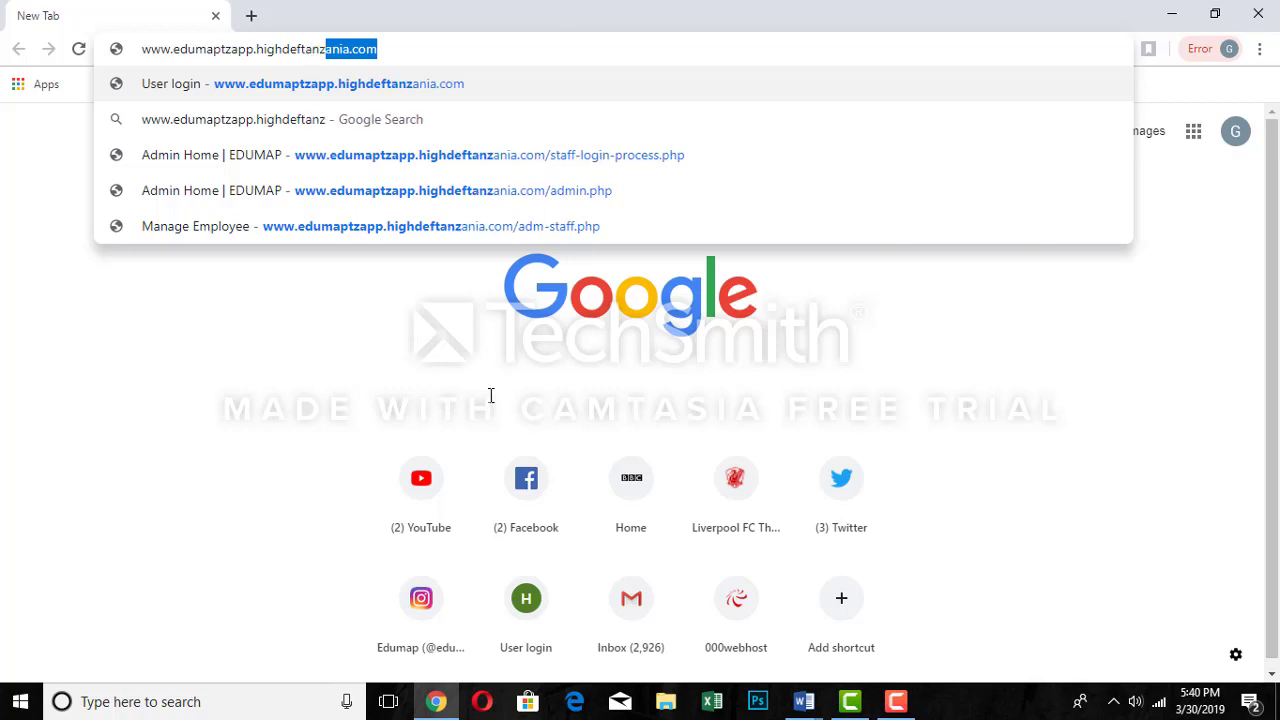
text(ania)
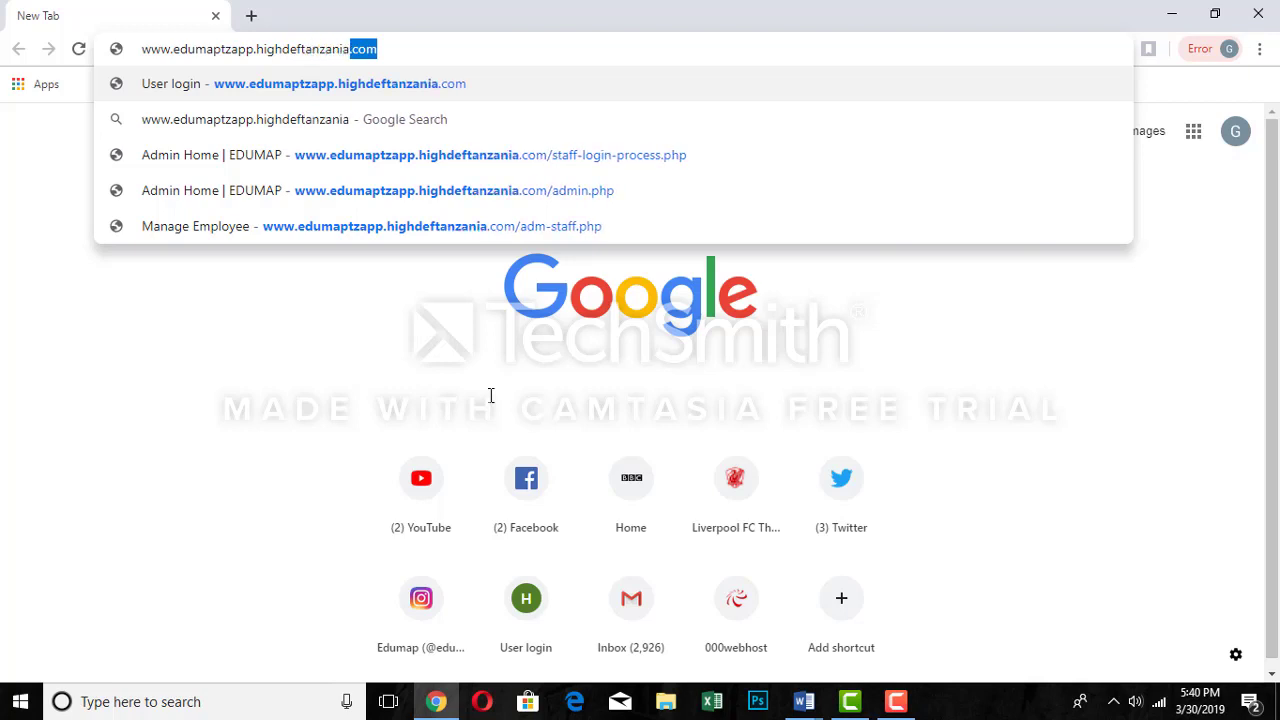
text(.com)
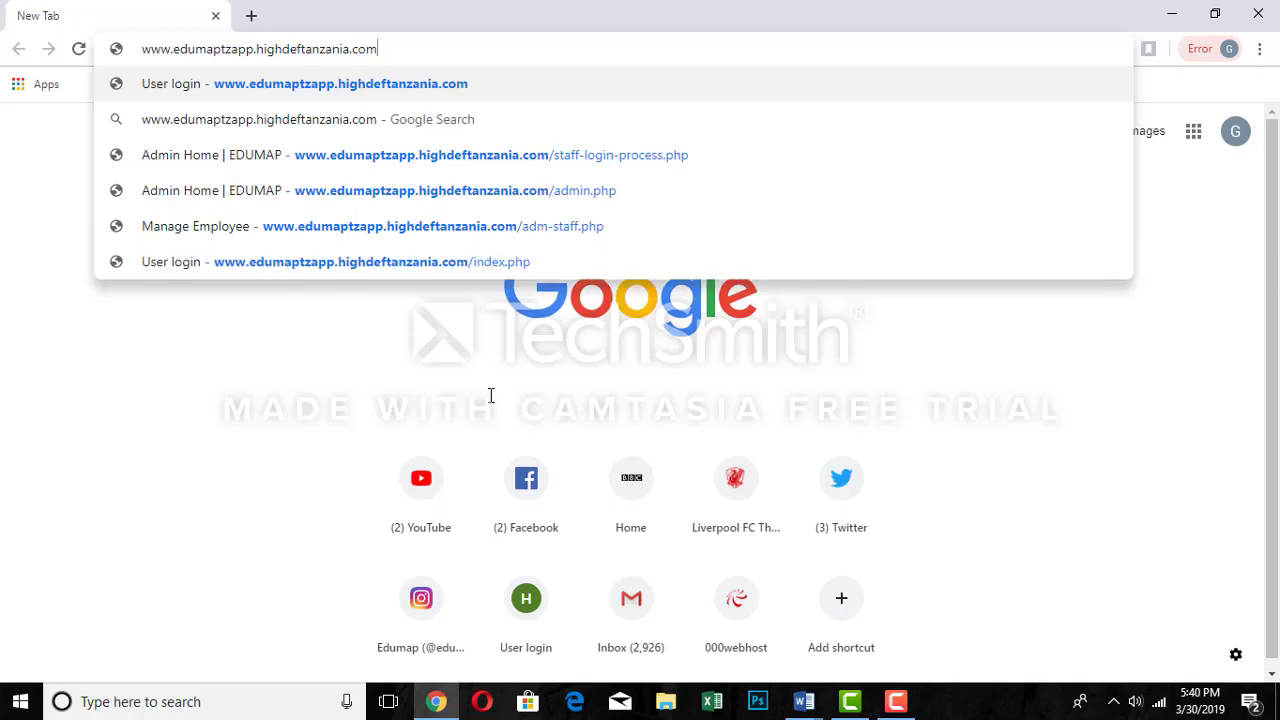
key(Return)
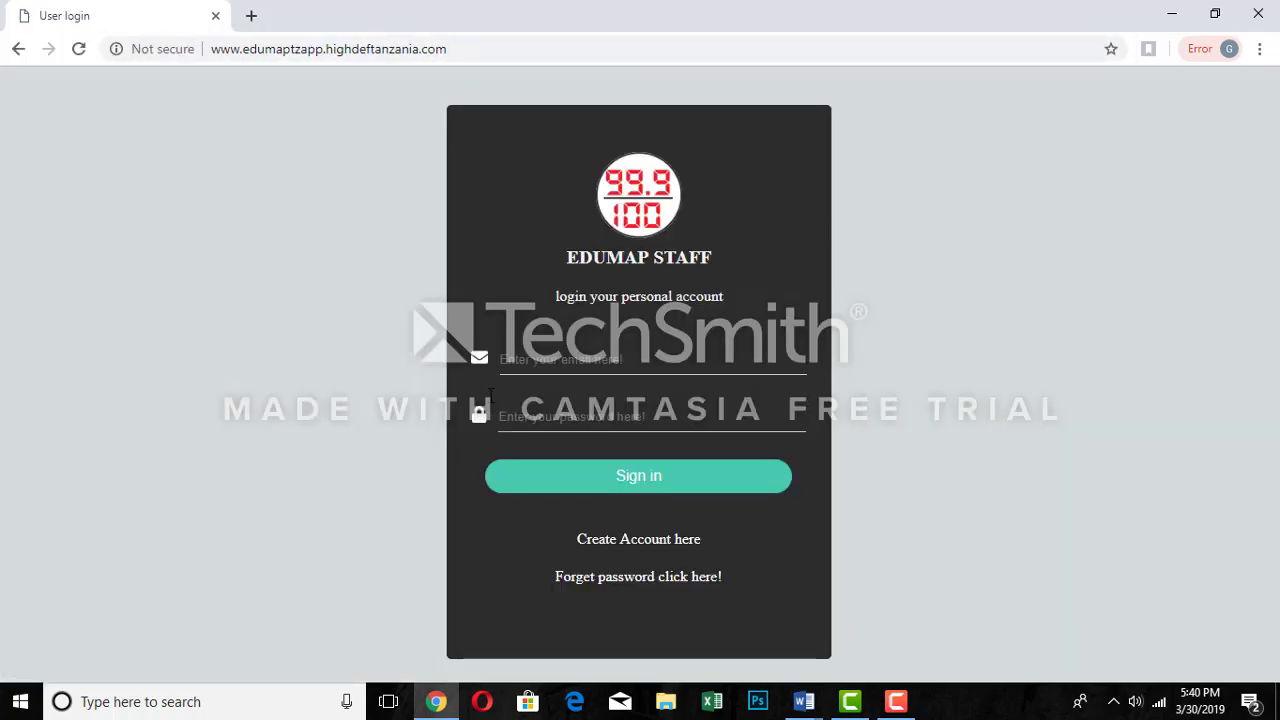
- Dismiss the saved email suggestions and follow the 'Create Account here' link
click(600, 360)
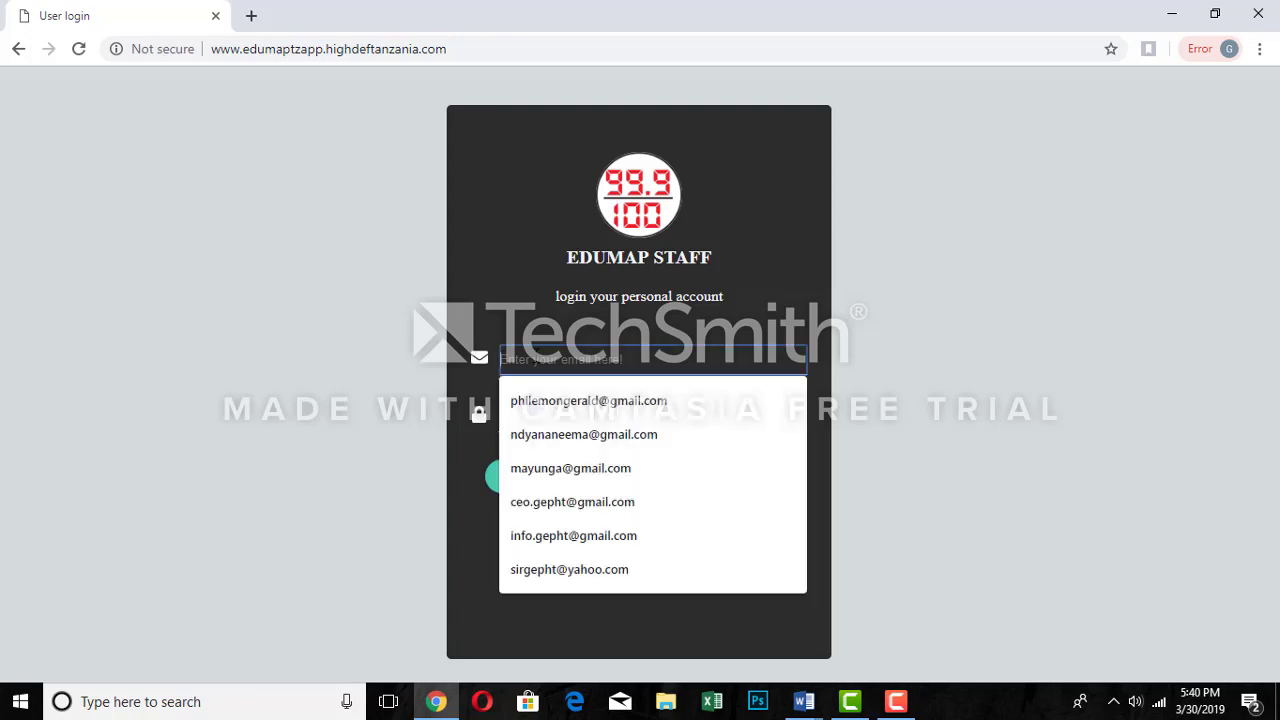
click(798, 319)
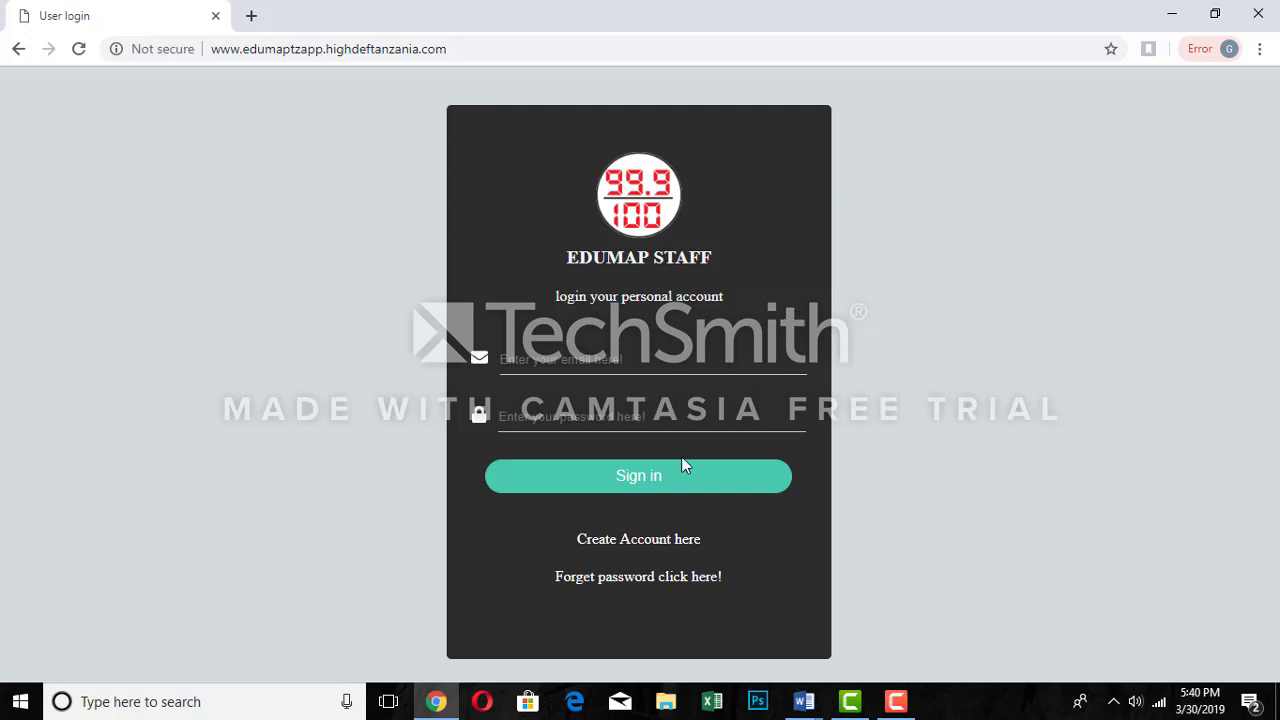
click(645, 545)
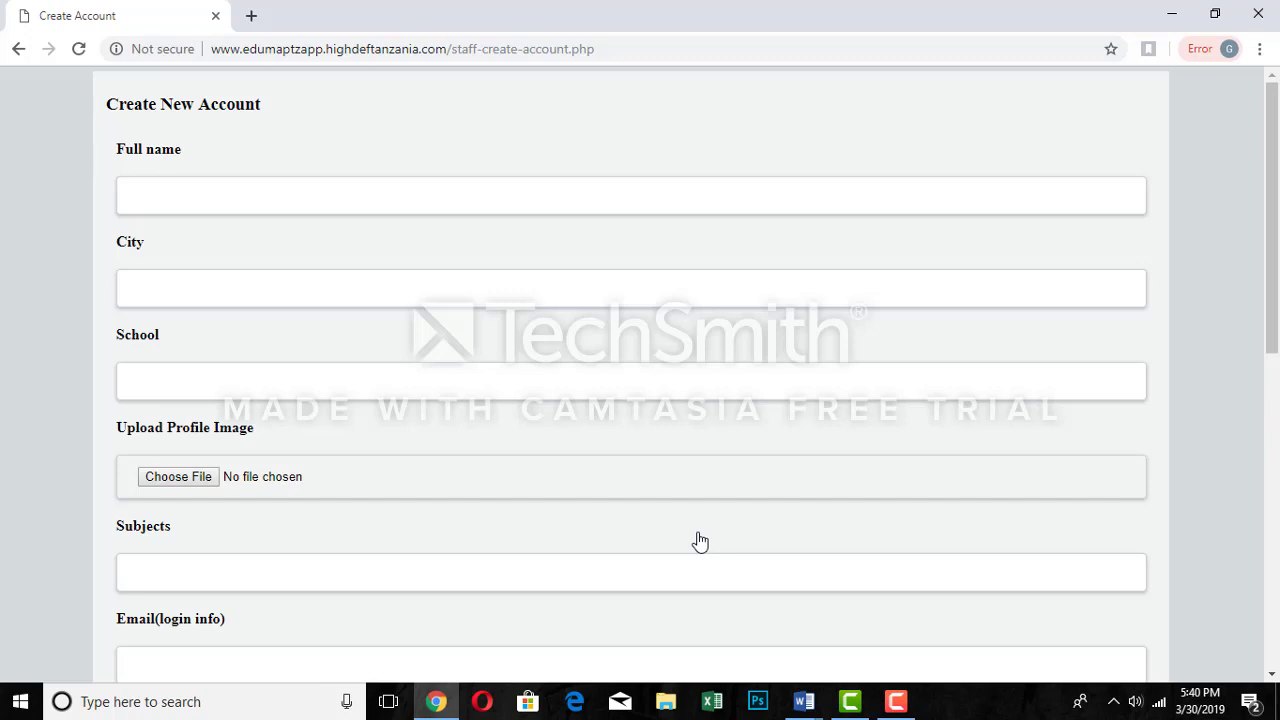
- Enter the staff member's full name, city Iringa, school Ruaha secondary school, and start choosing a profile image
click(320, 200)
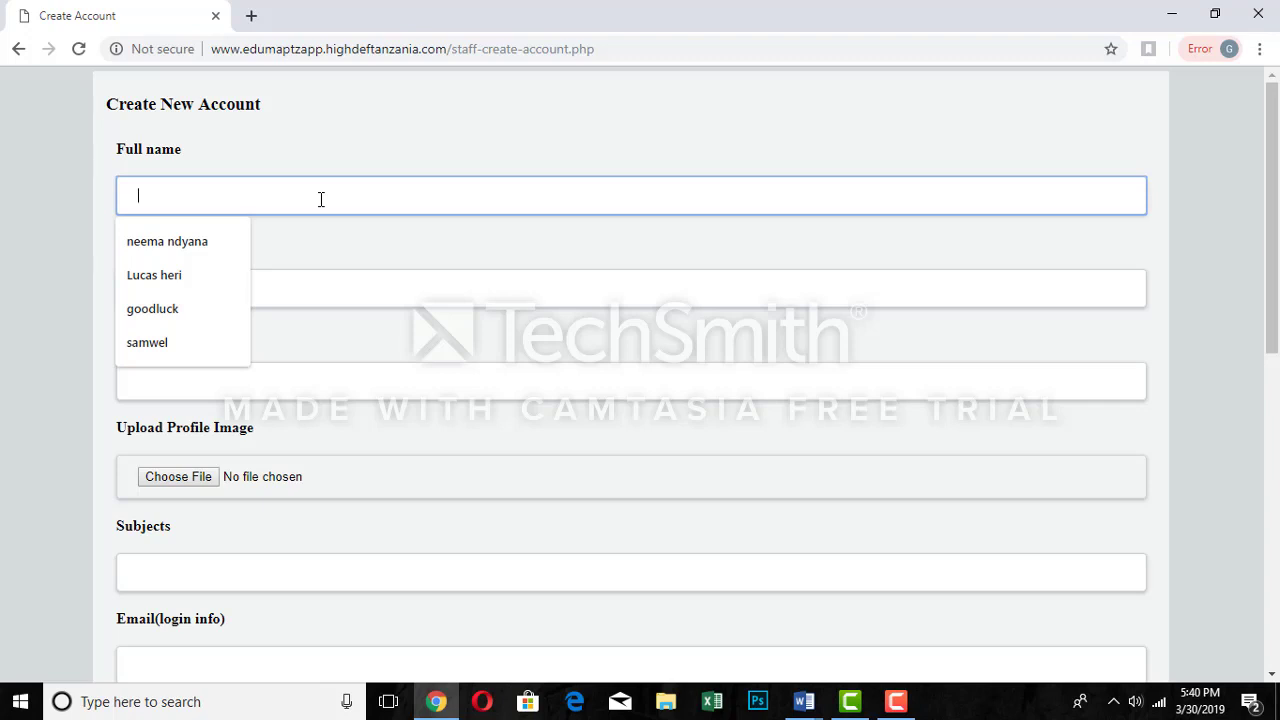
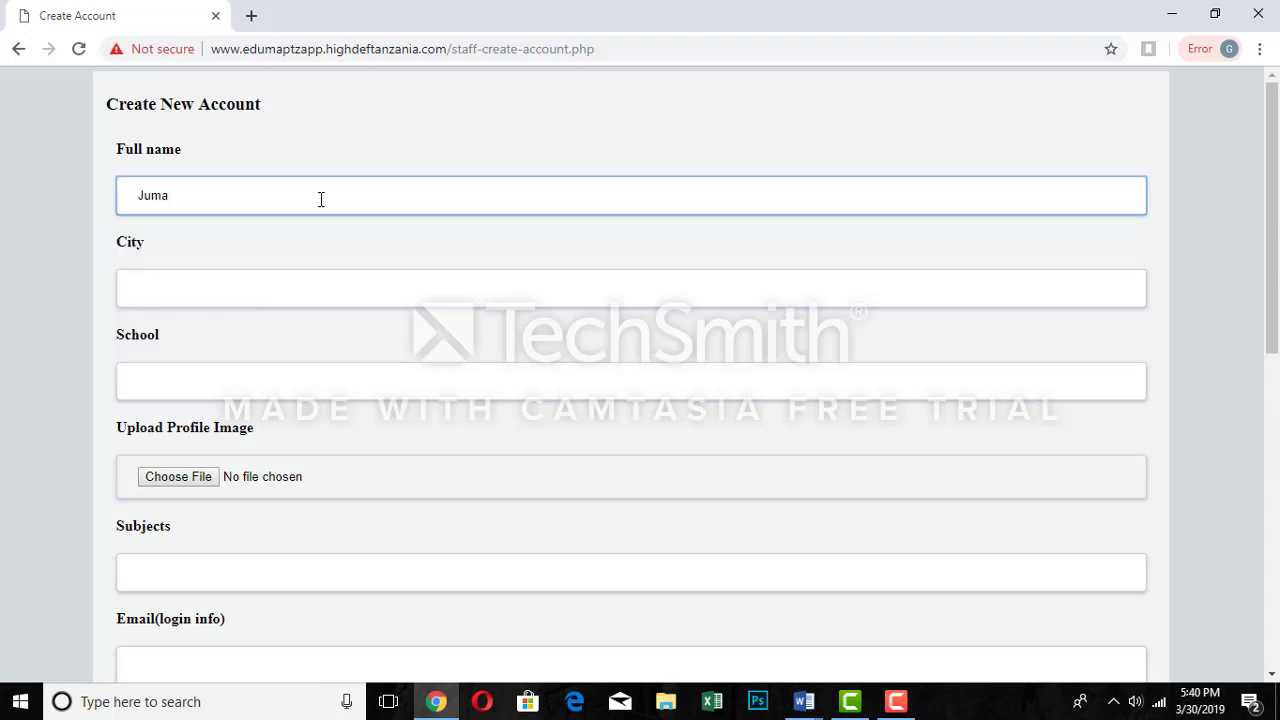
click(214, 287)
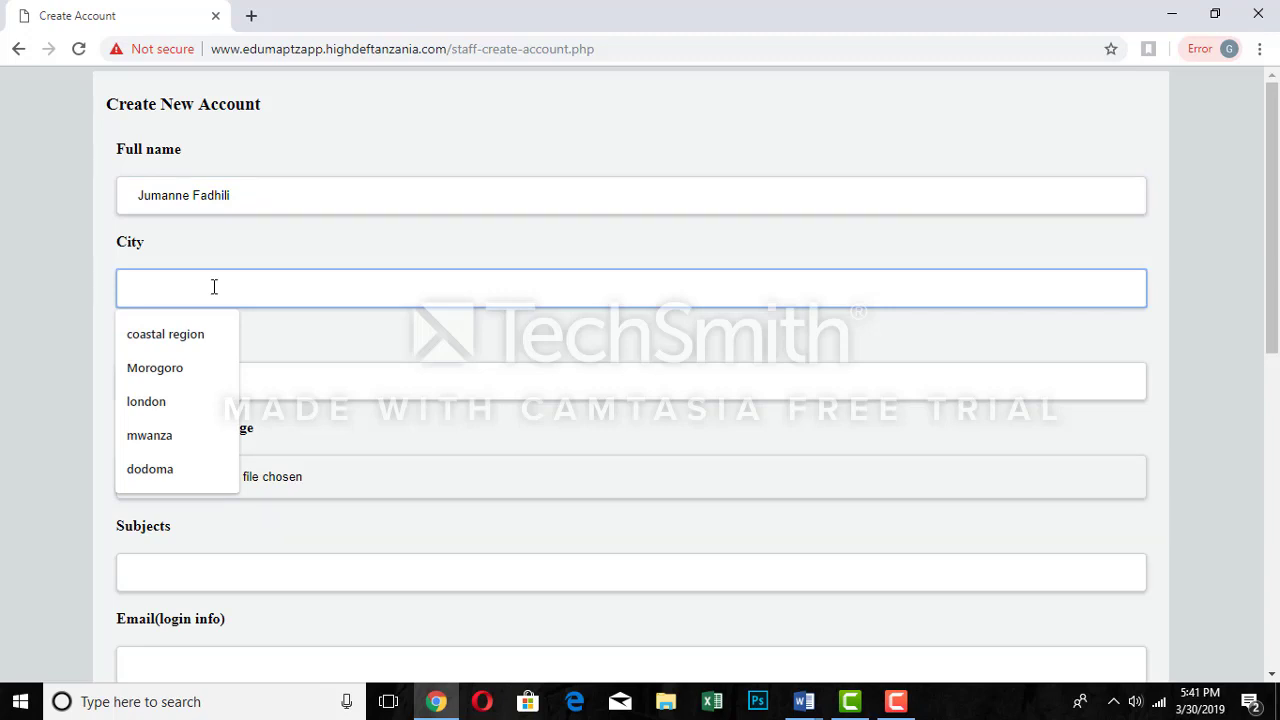
text(I)
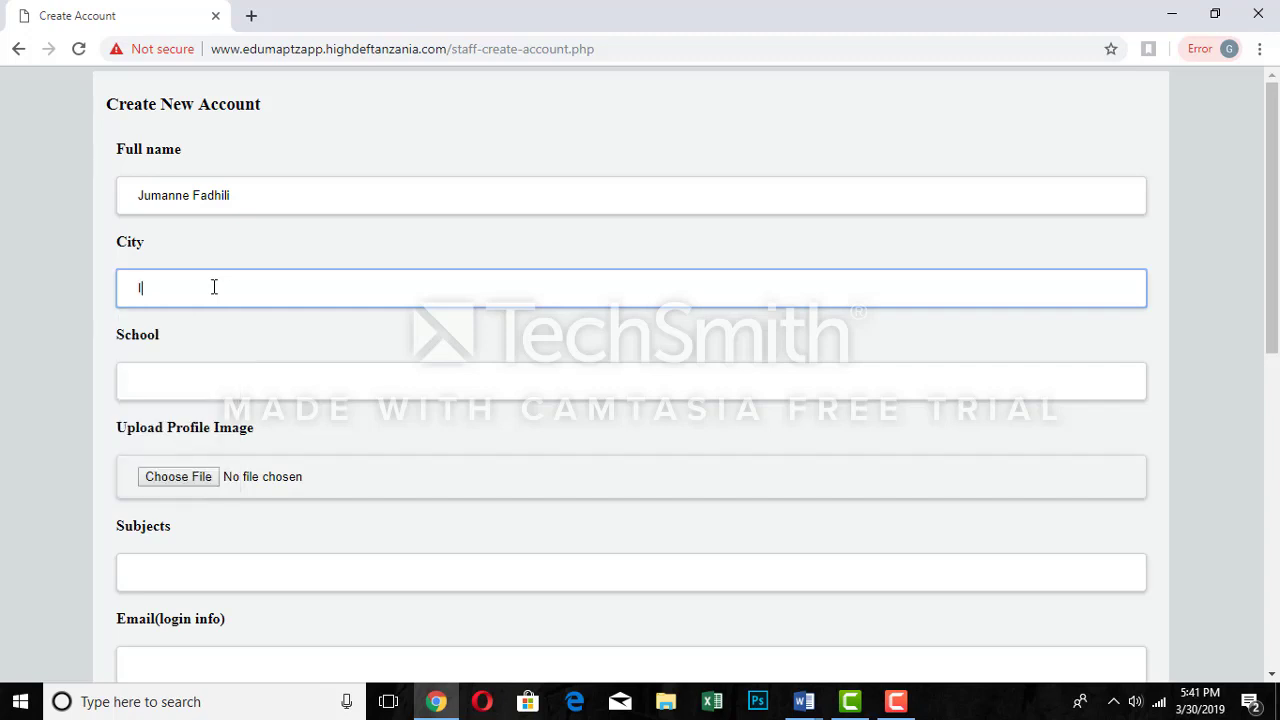
text(ringa)
click(178, 380)
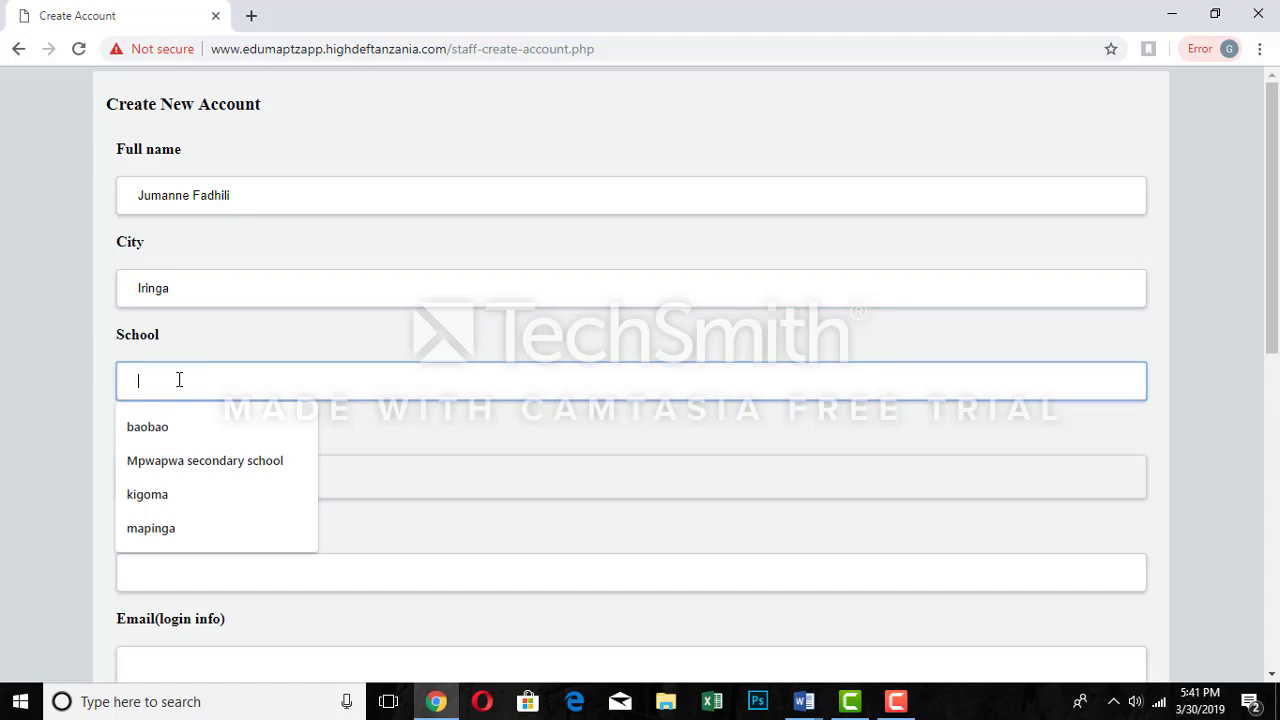
text(Rua)
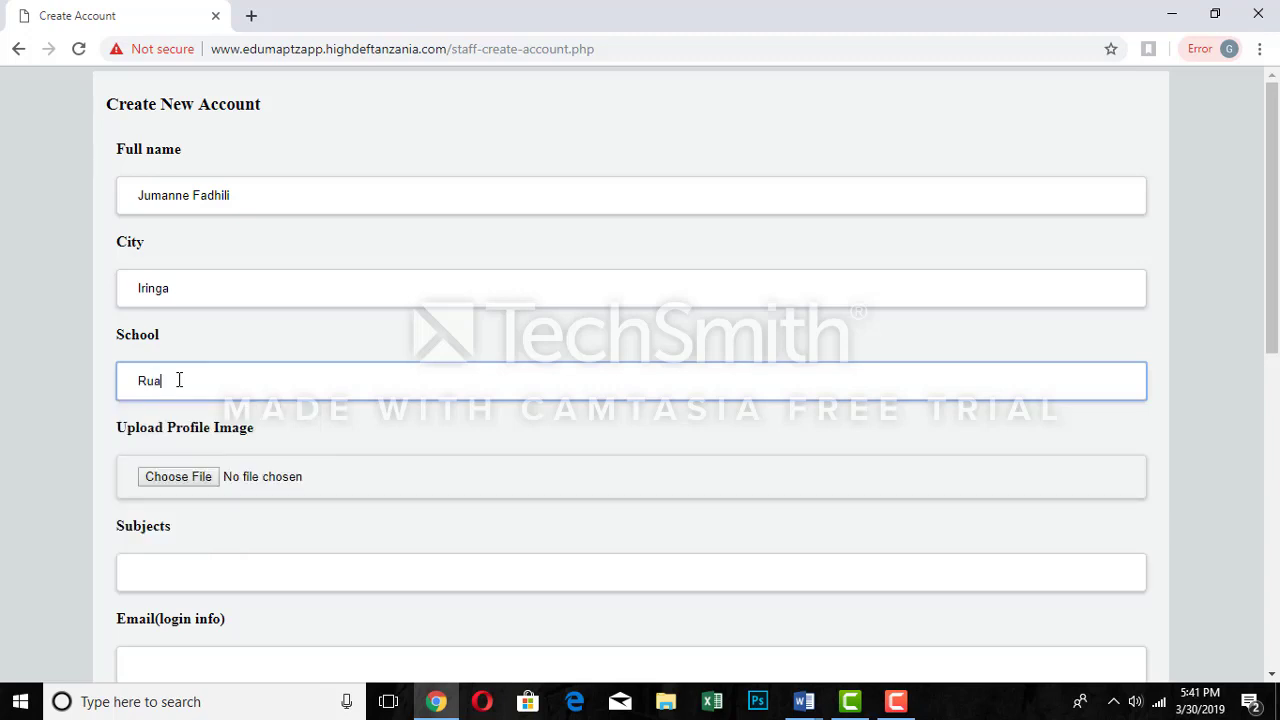
text(ha secondary school)
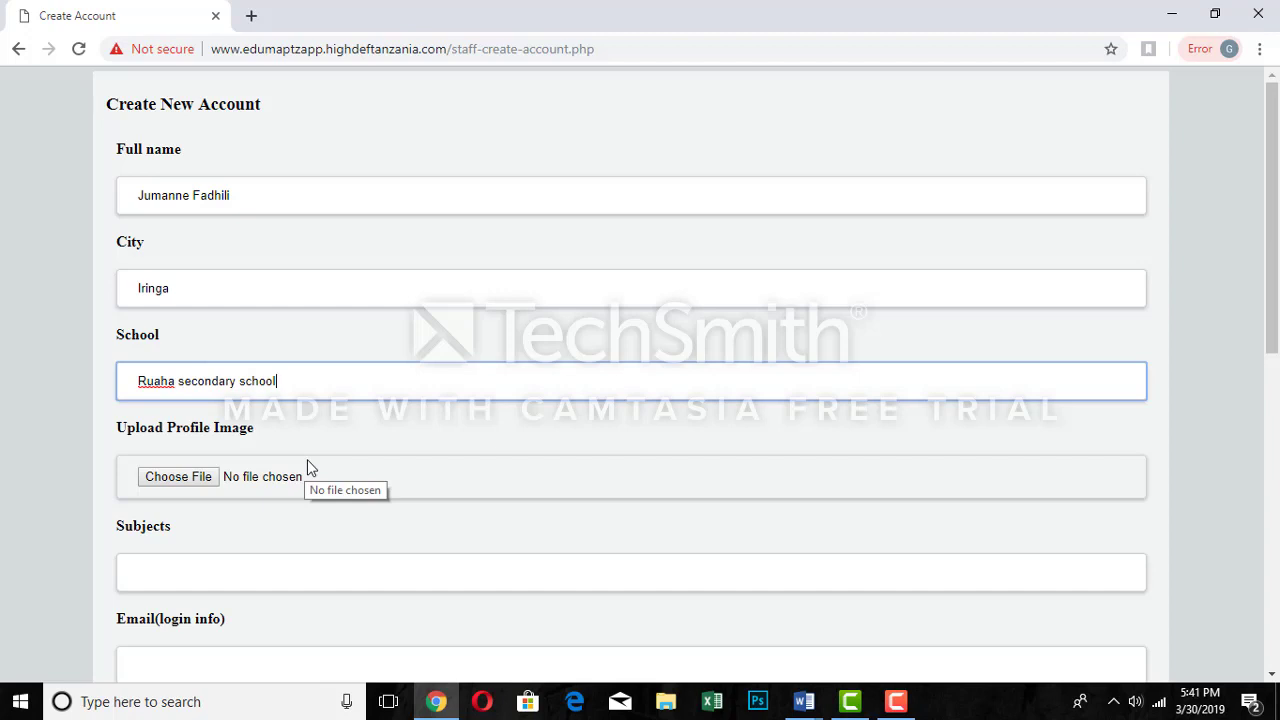
click(177, 485)
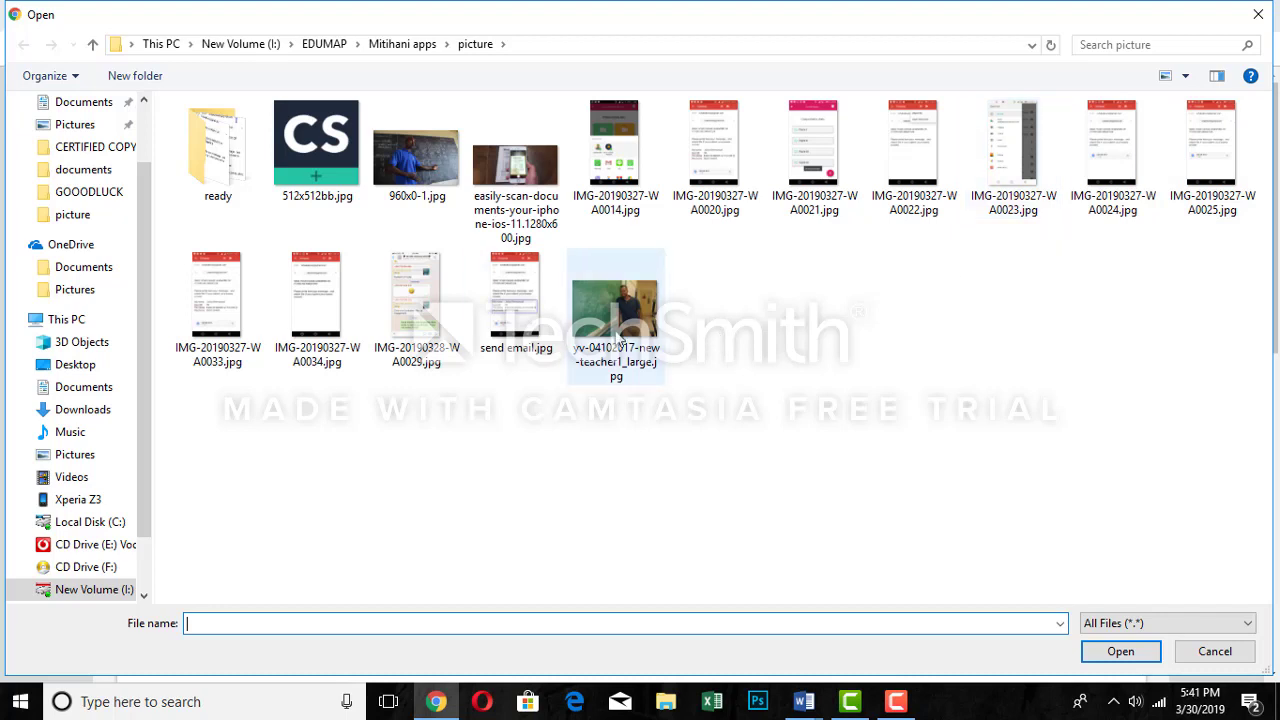
- Choose yv-04102017-new-teacher1_large.jpg from the picture folder as the profile image
click(615, 290)
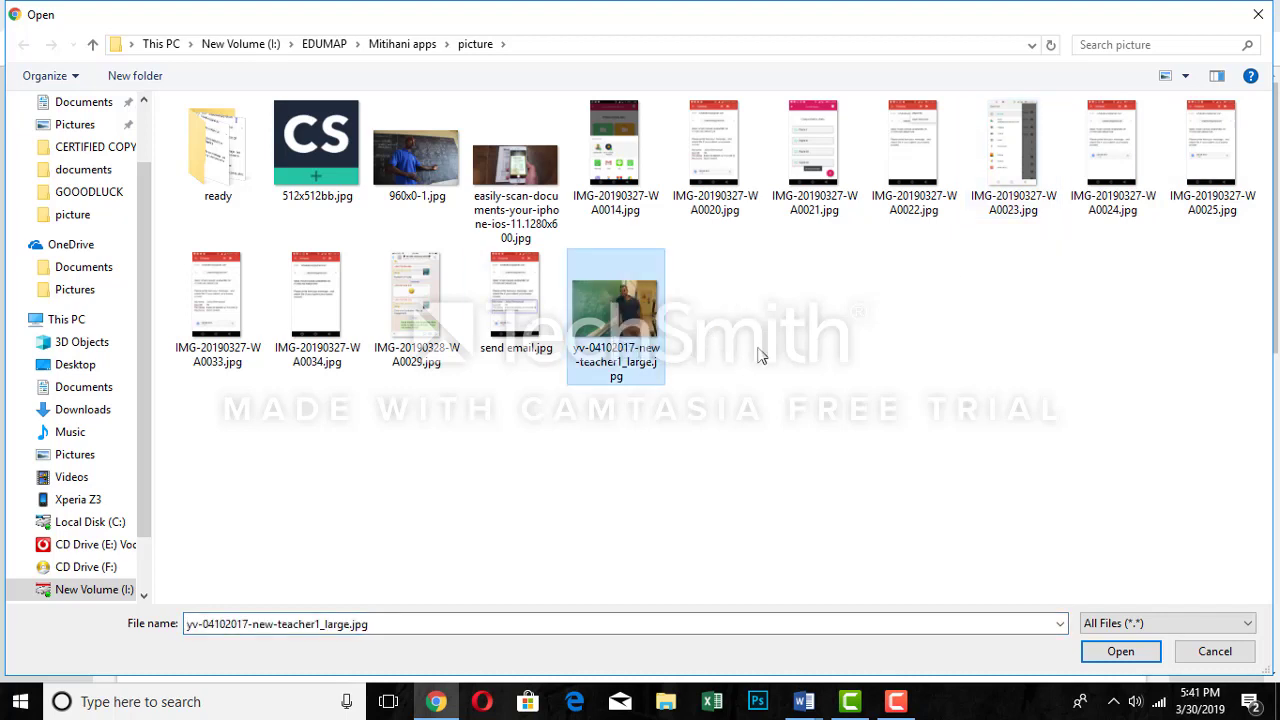
click(1119, 655)
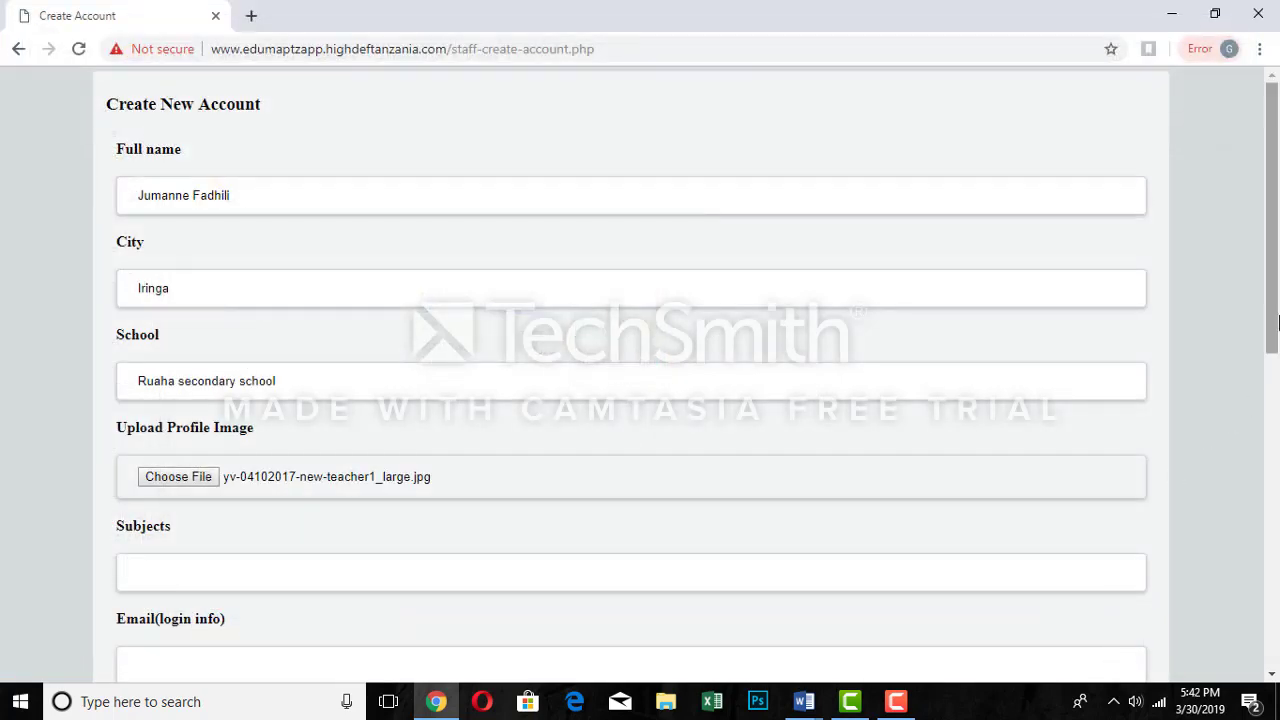
drag(1273, 322, 1274, 360)
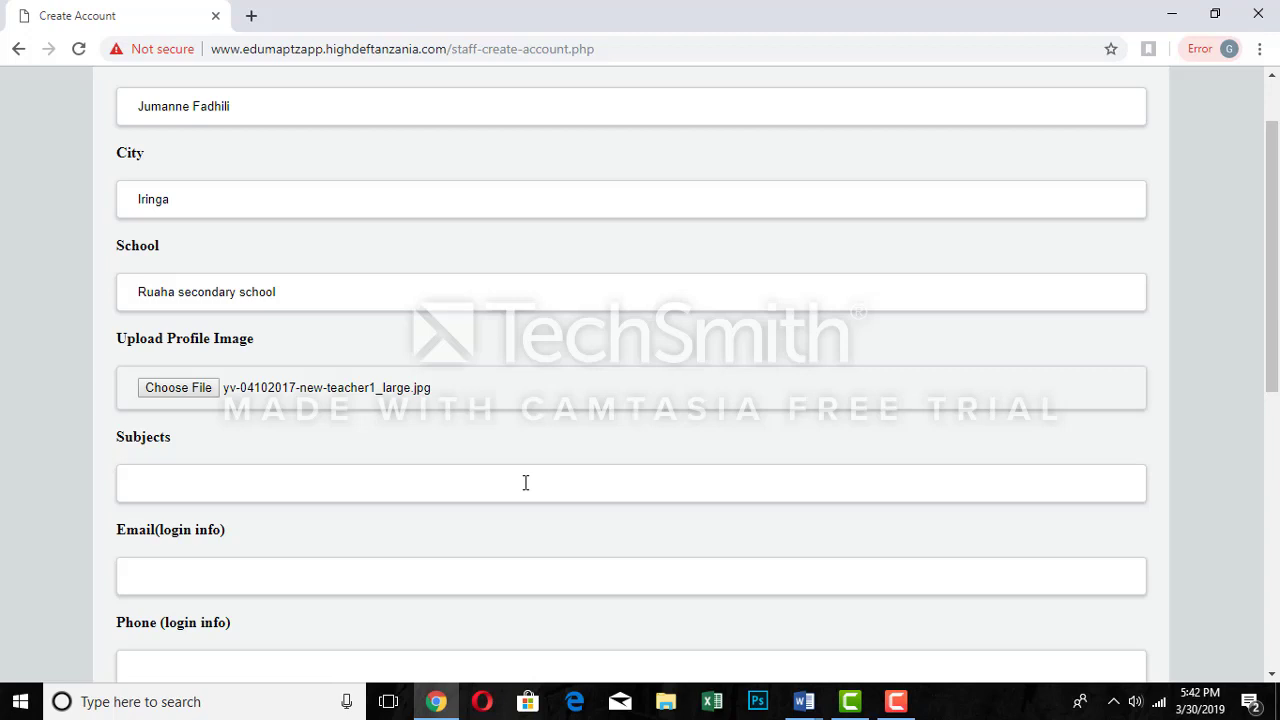
- Fill the Subjects field with History
click(490, 483)
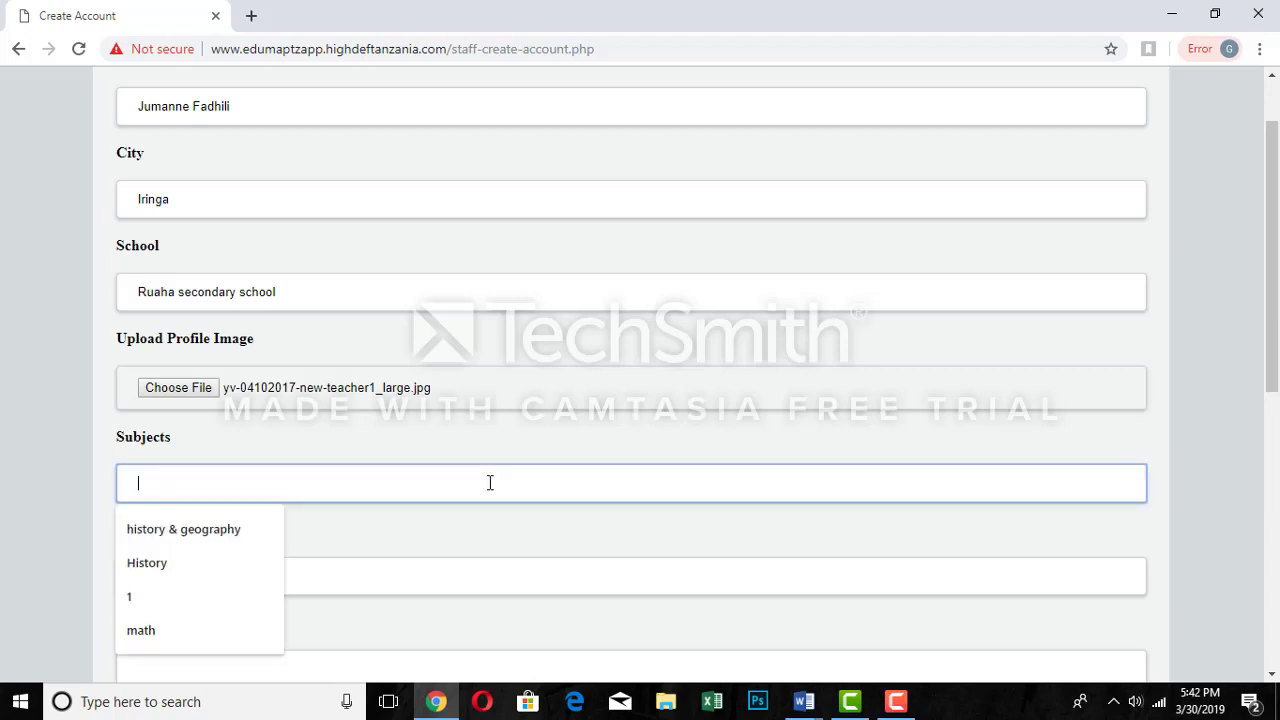
text(Hi)
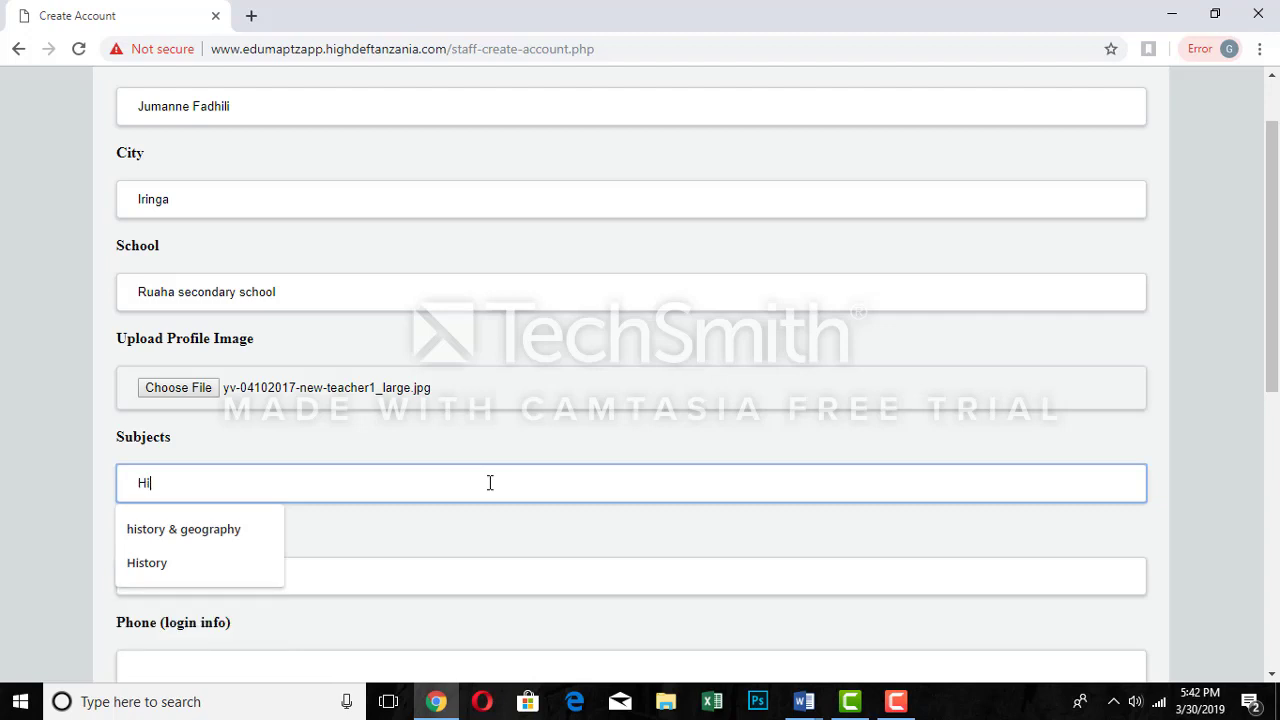
text(sto)
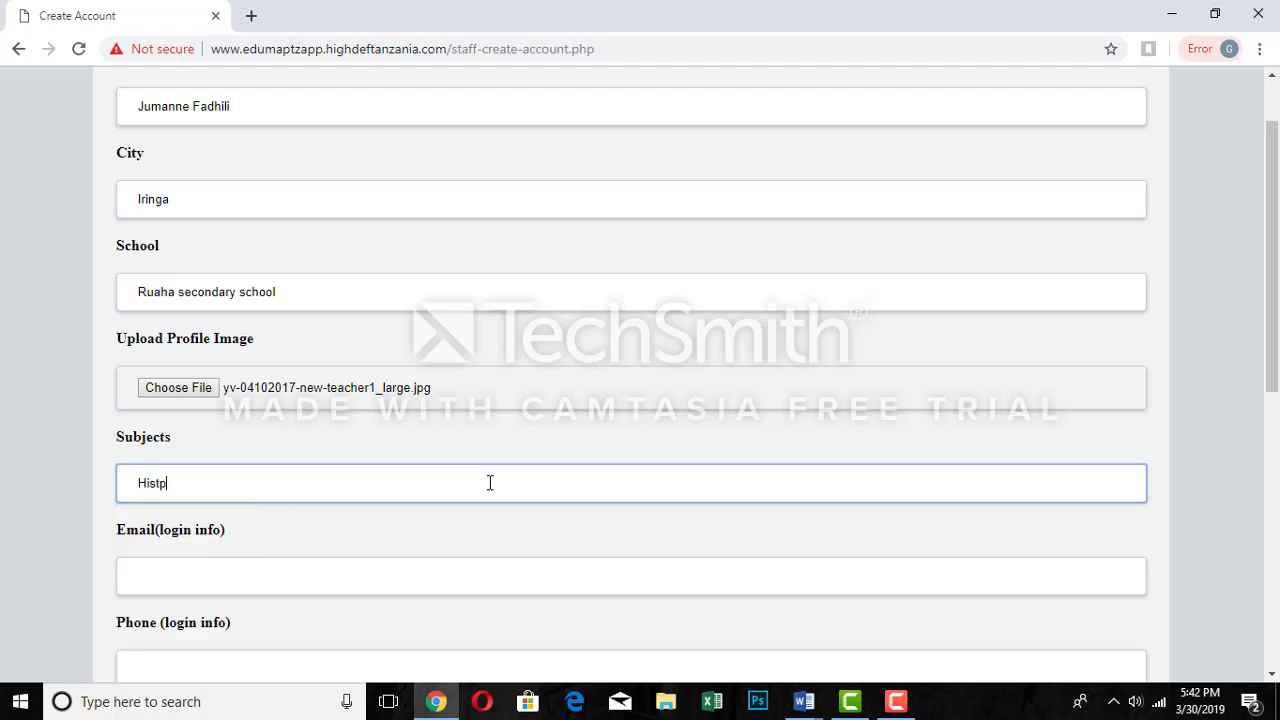
text(ry)
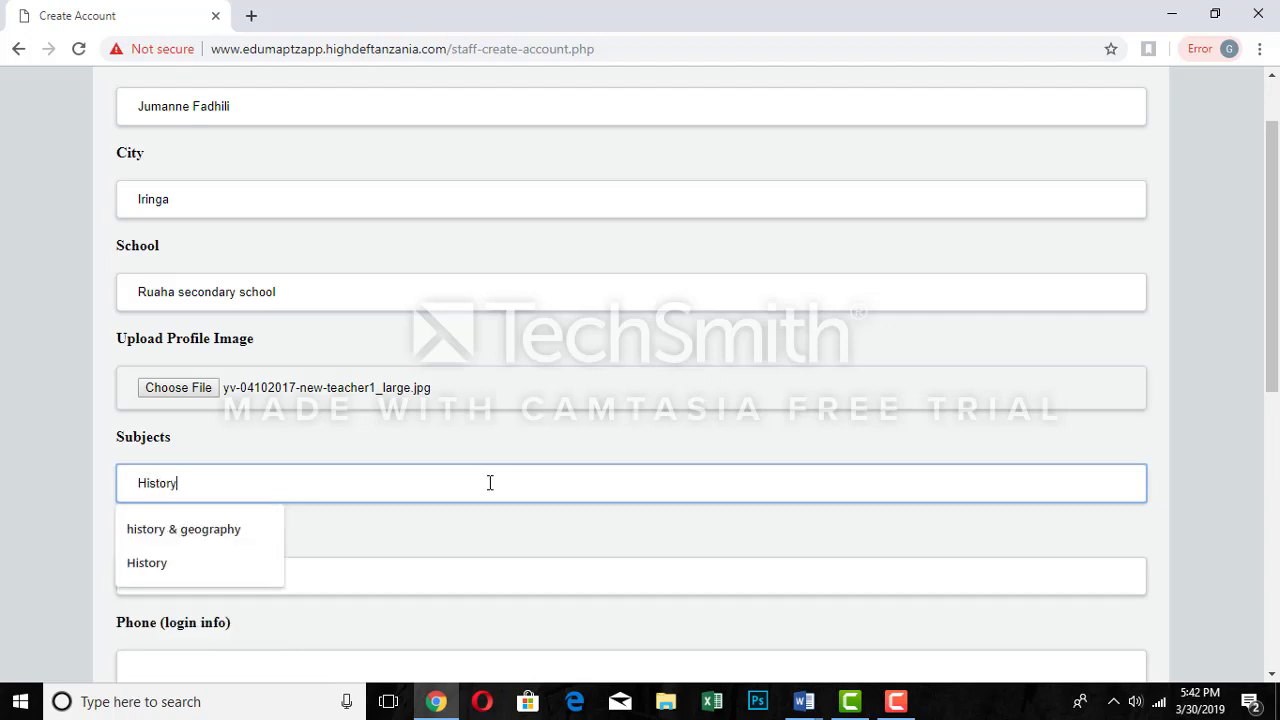
click(397, 590)
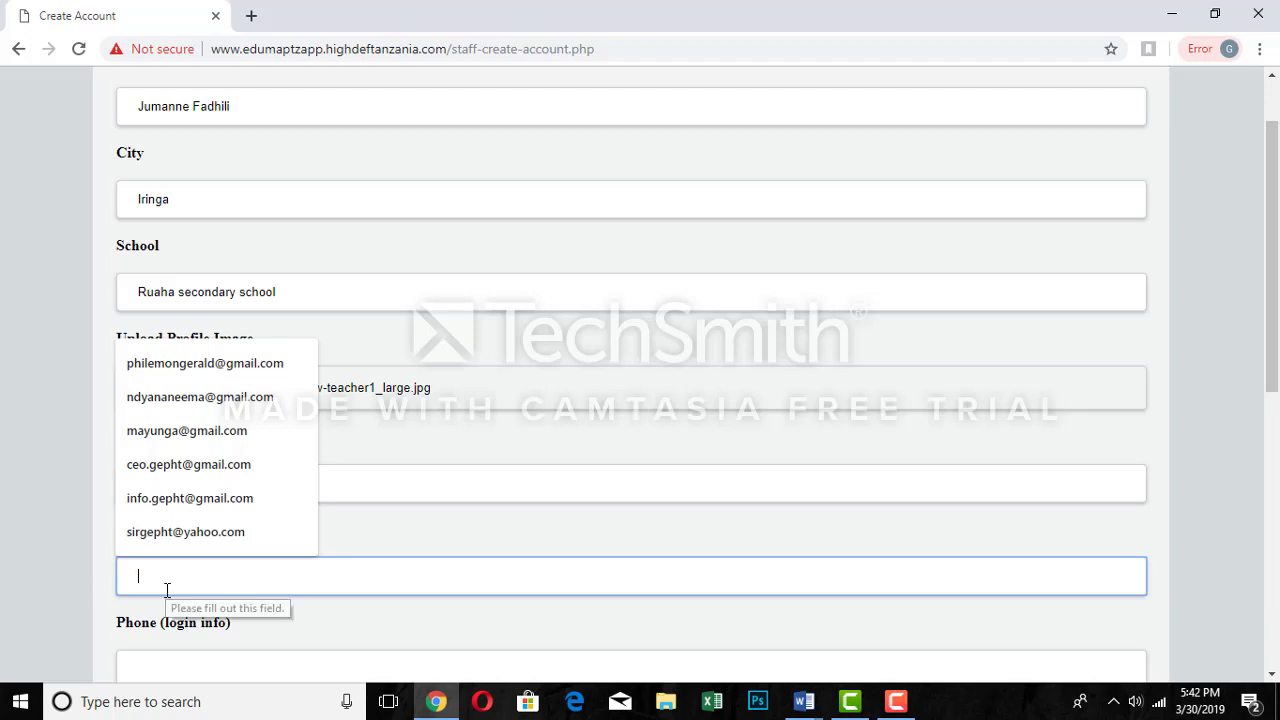
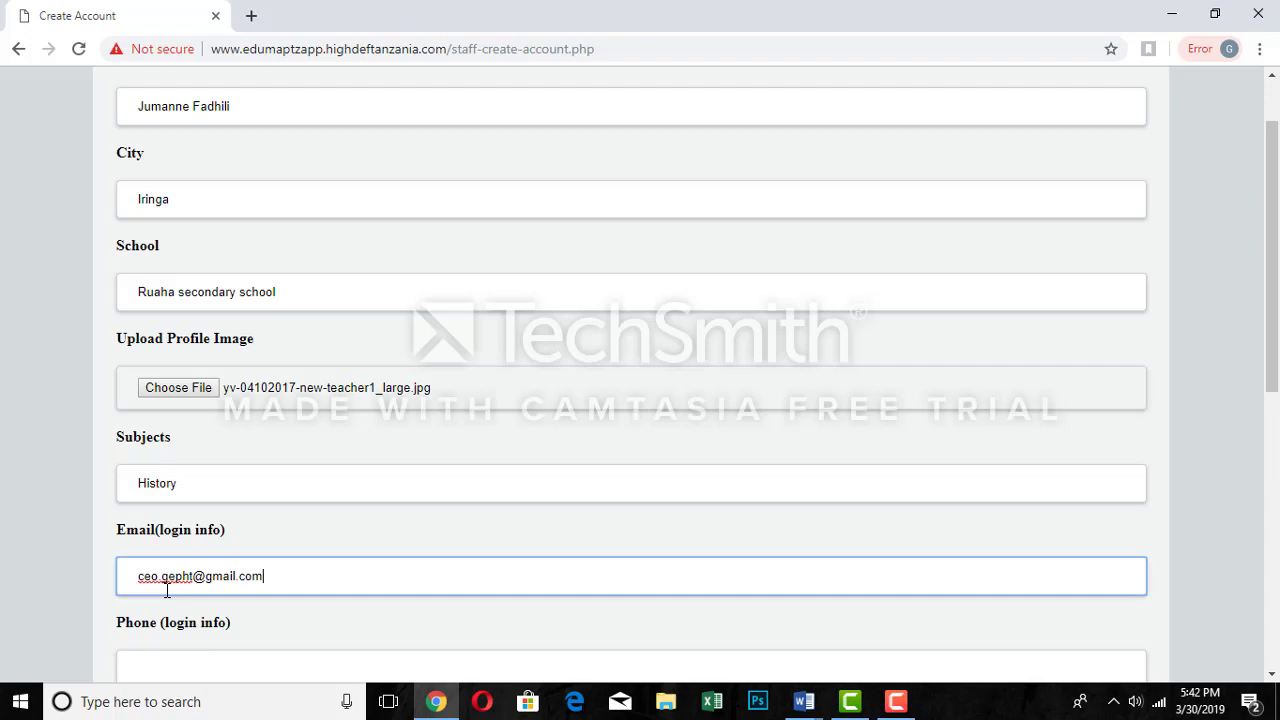
- Enter the staff member's e-mail address in the login Email field
click(195, 666)
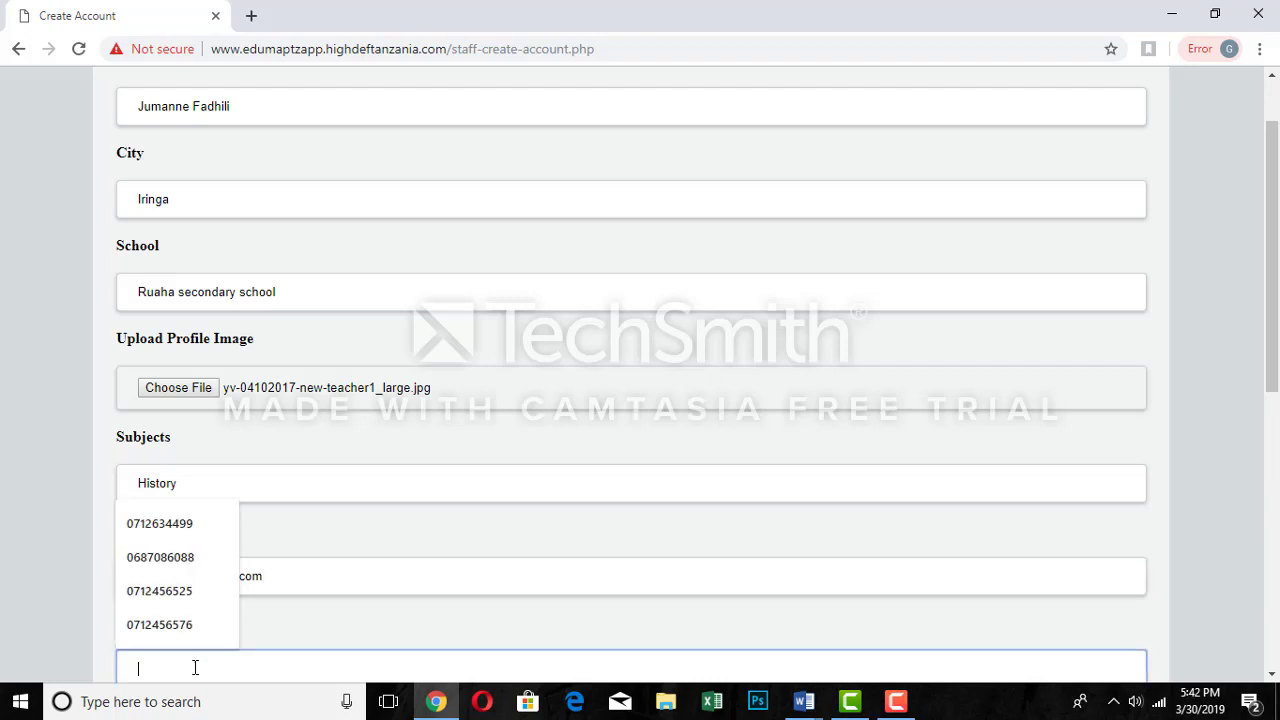
drag(1277, 343, 1278, 383)
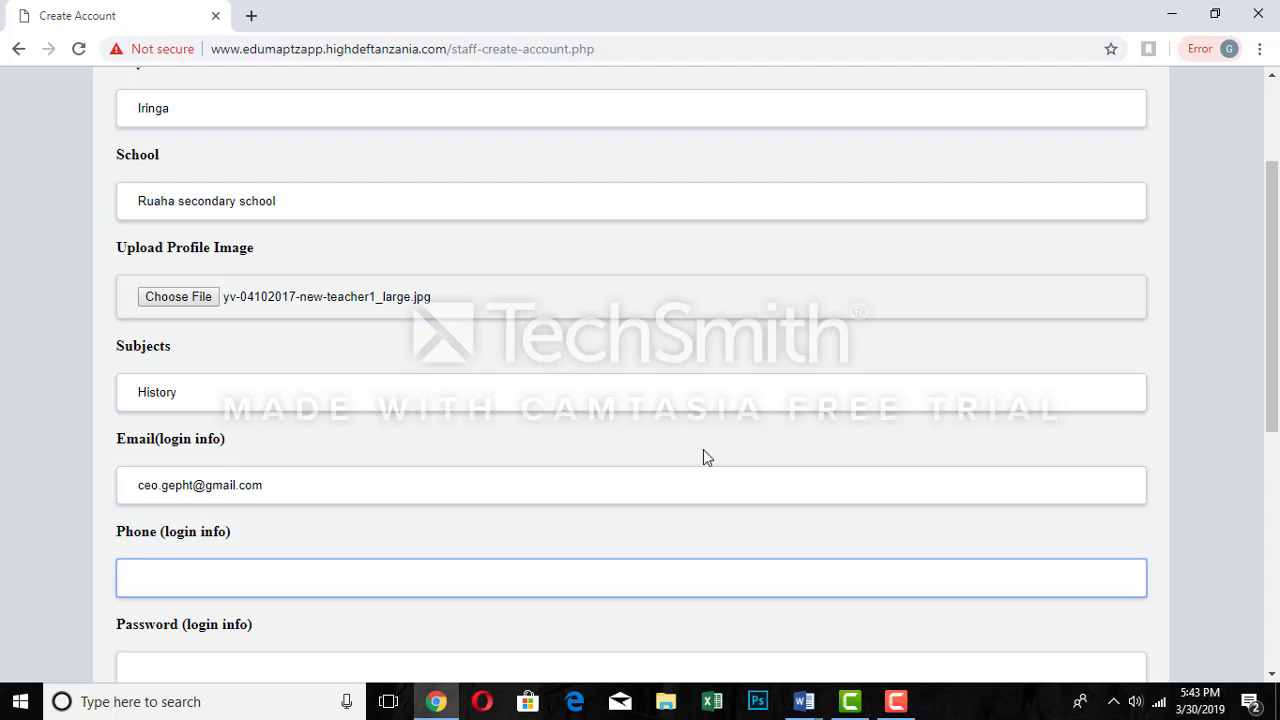
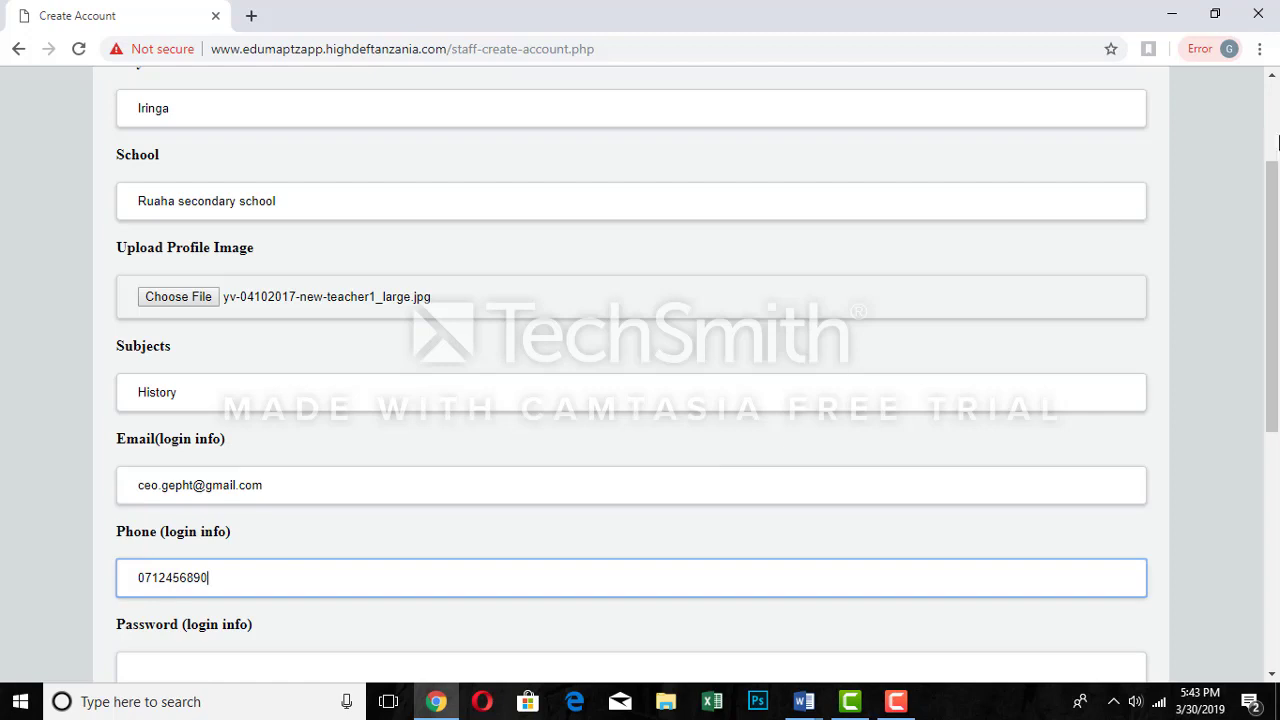
- Enter the staff member's phone number in the login Phone field
scroll(1277, 250, down, 1)
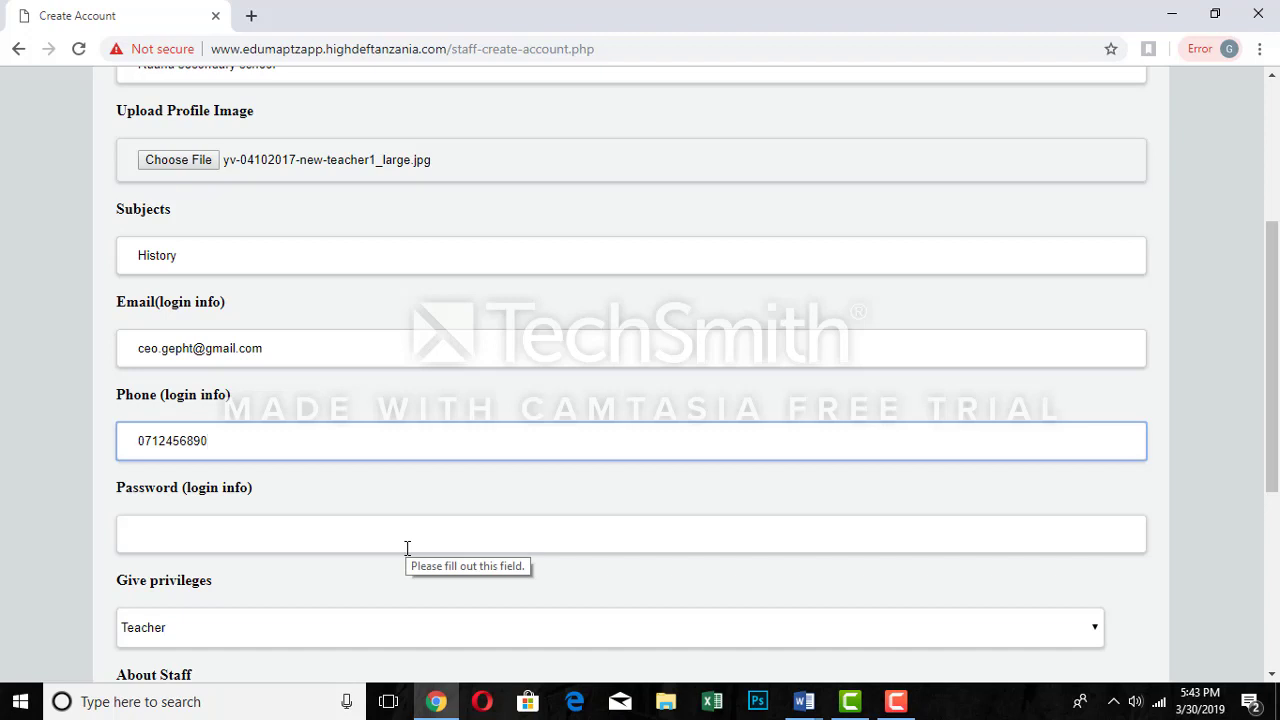
- Type the account password into the login Password field and scroll down to About Staff
click(200, 530)
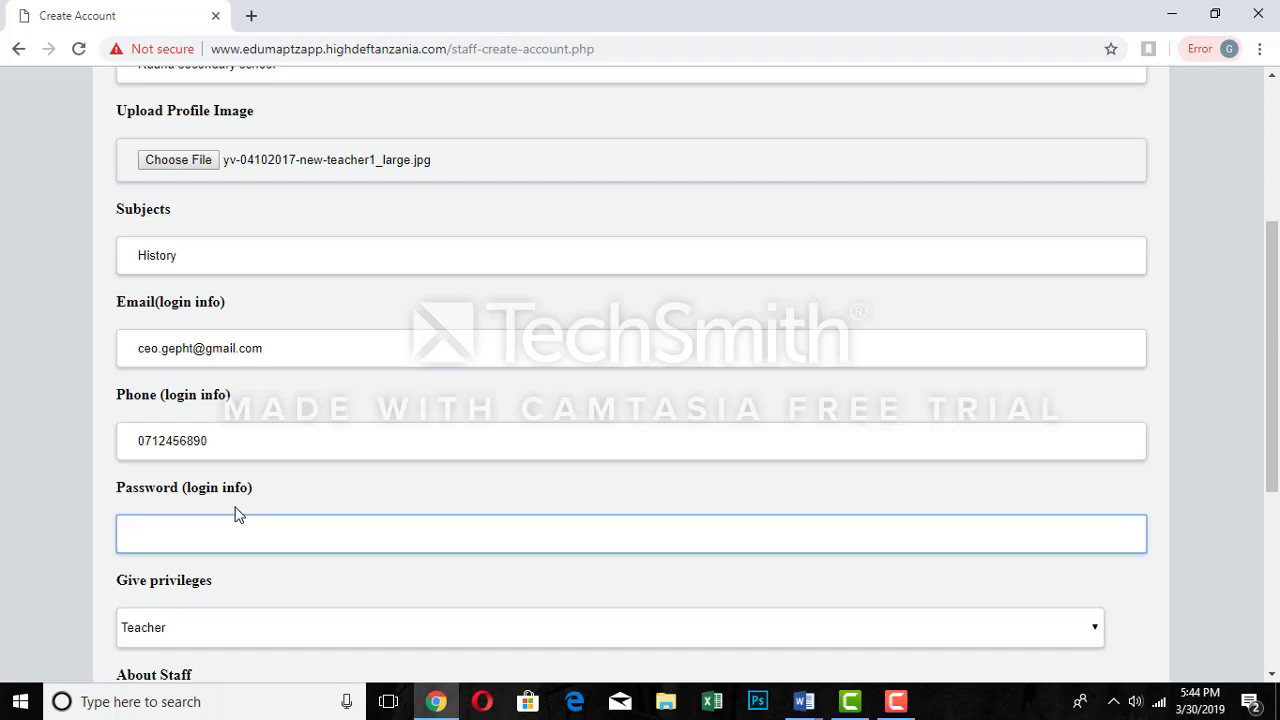
text(123456789)
scroll(1272, 360, down, 1)
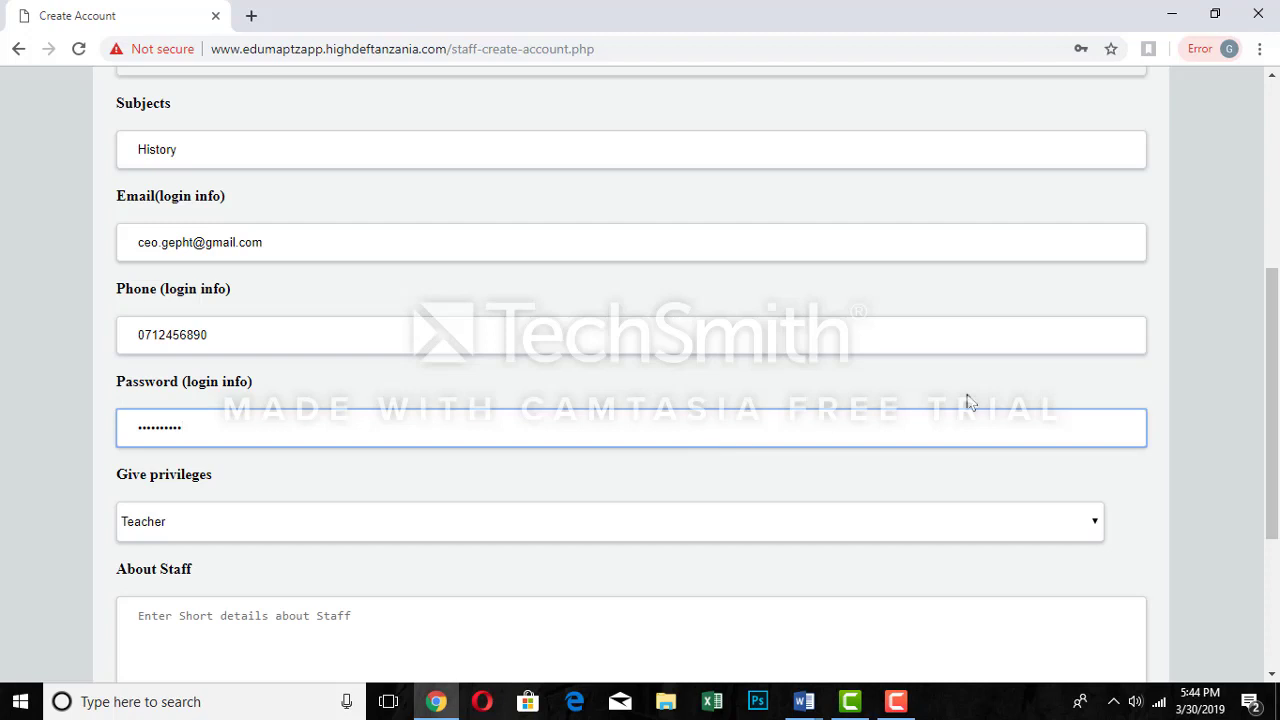
scroll(1272, 390, down, 1)
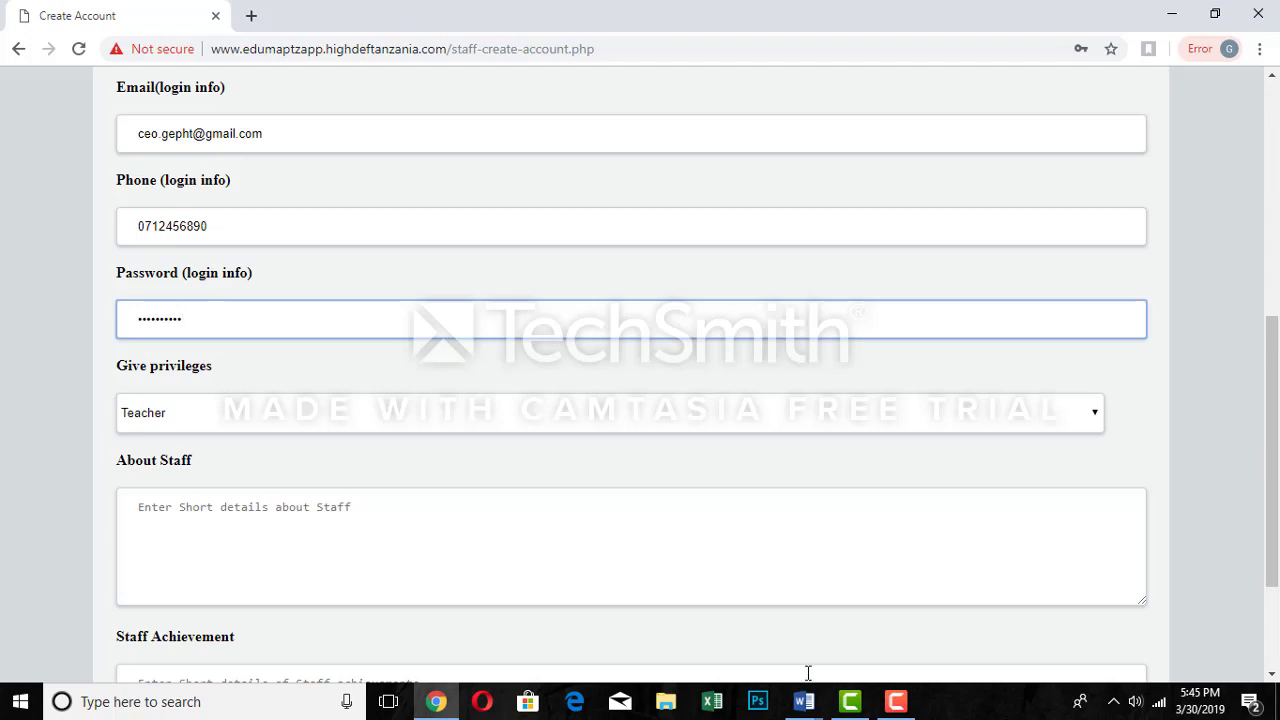
- Copy the About me paragraph from Teacher profile.docx and return to Chrome's About Staff box
mouse_move(803, 705)
click(886, 640)
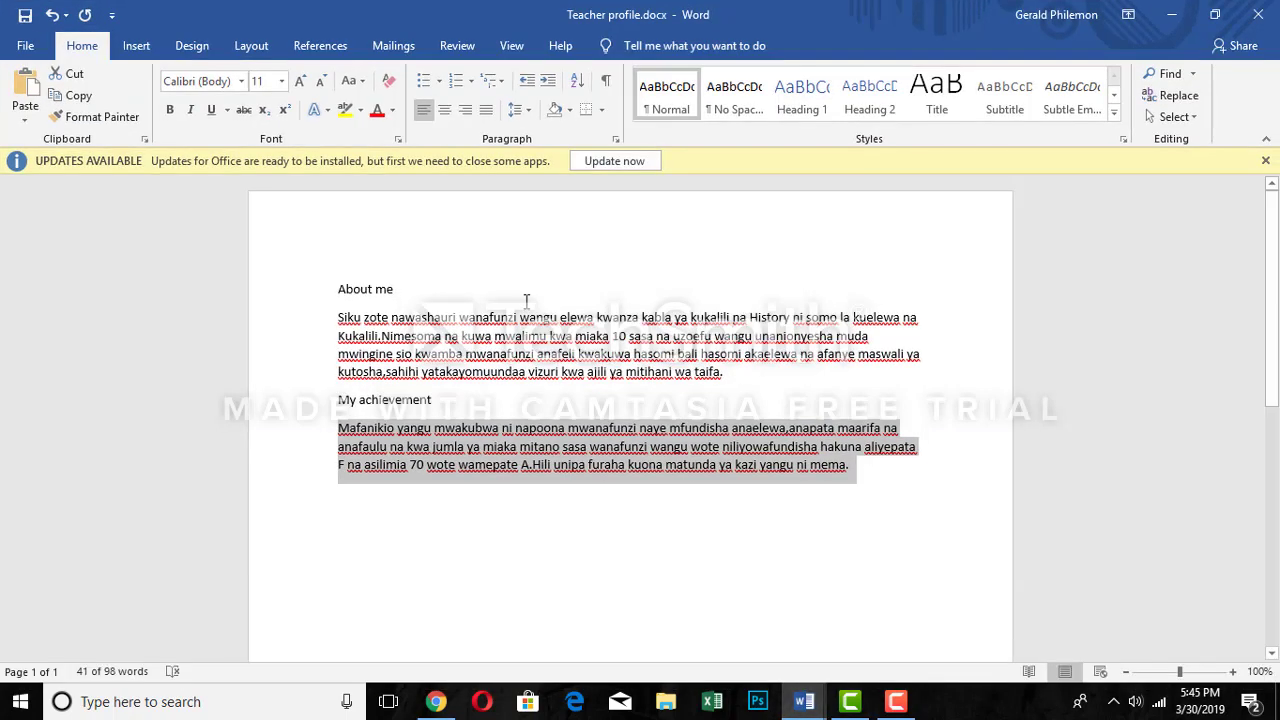
click(500, 320)
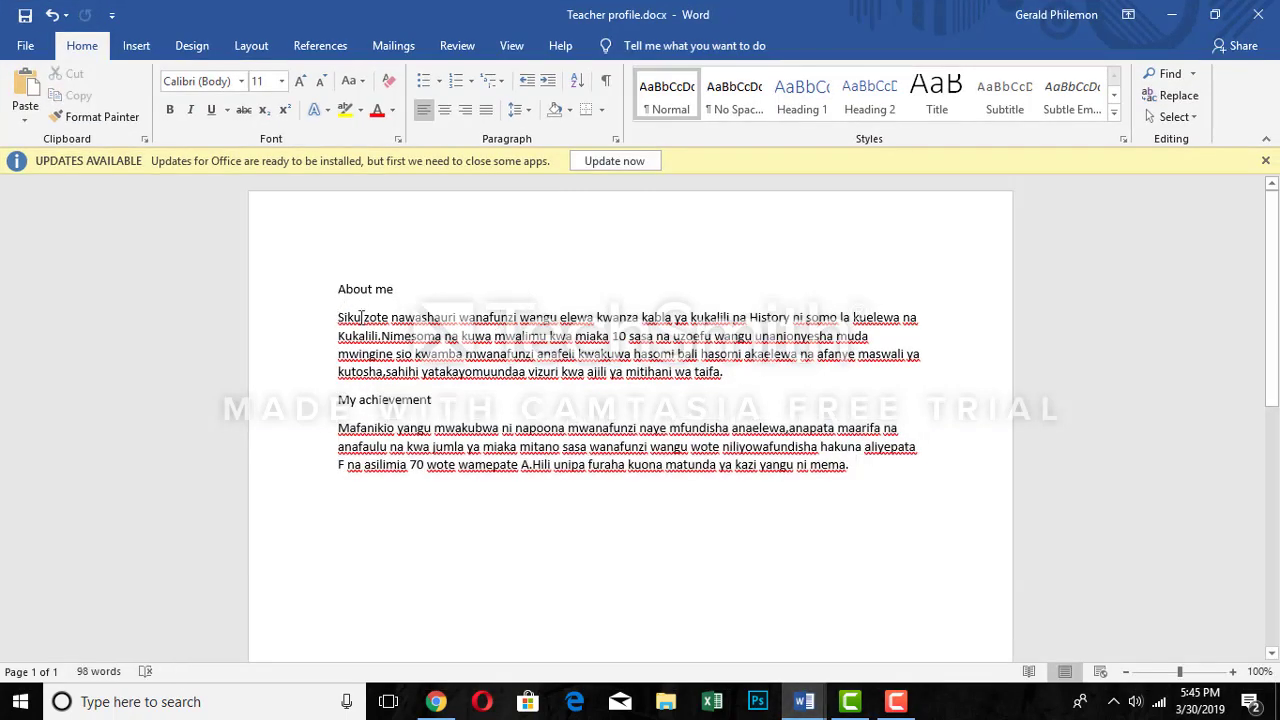
drag(339, 317, 724, 372)
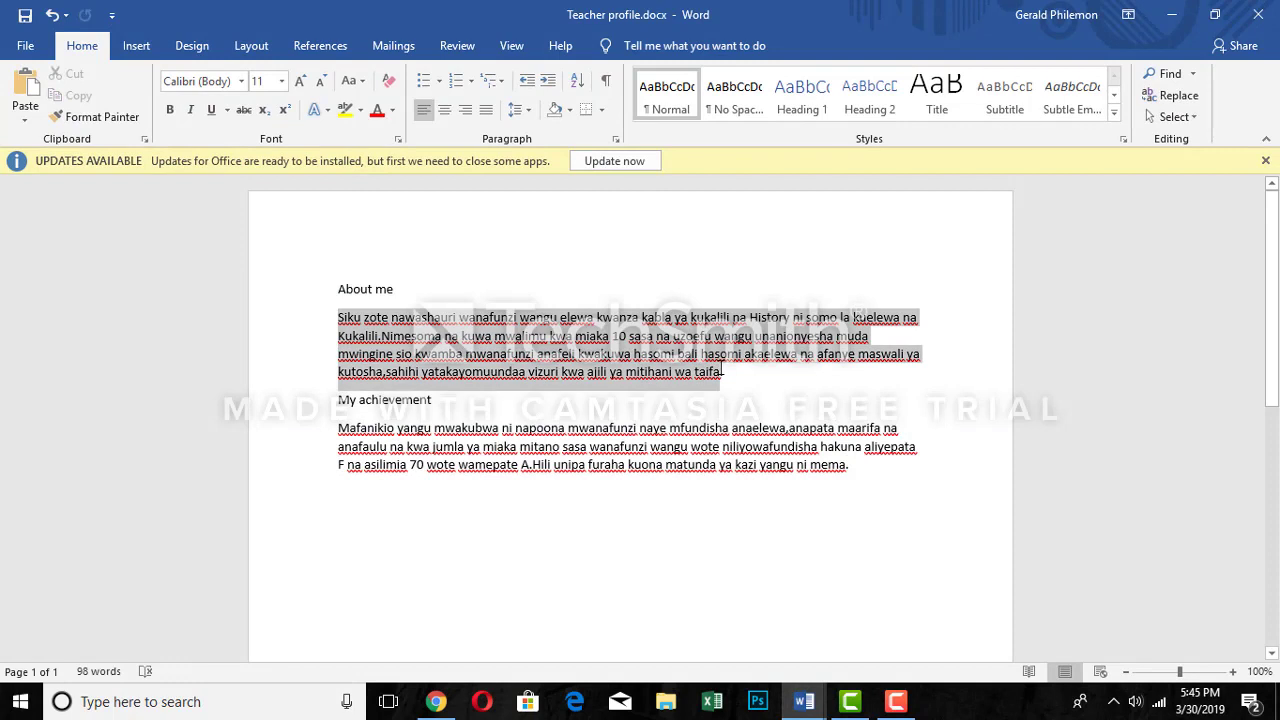
right_click(565, 327)
click(612, 358)
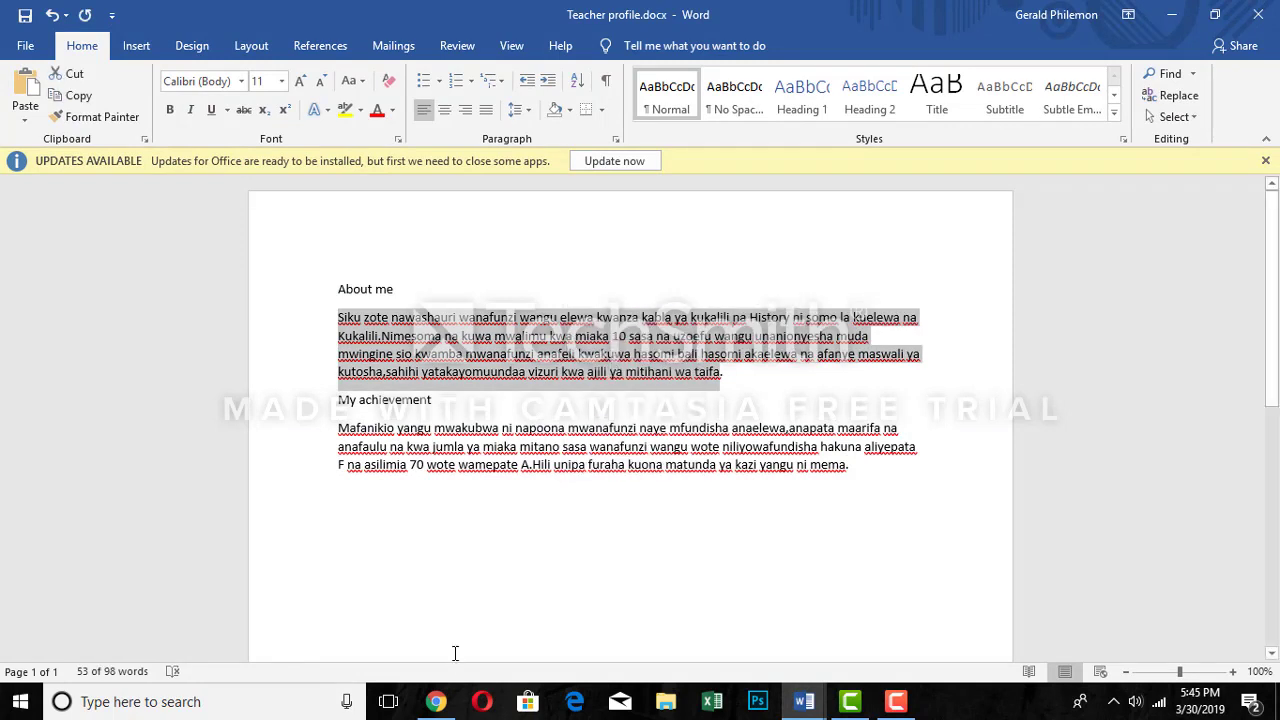
click(435, 702)
click(262, 508)
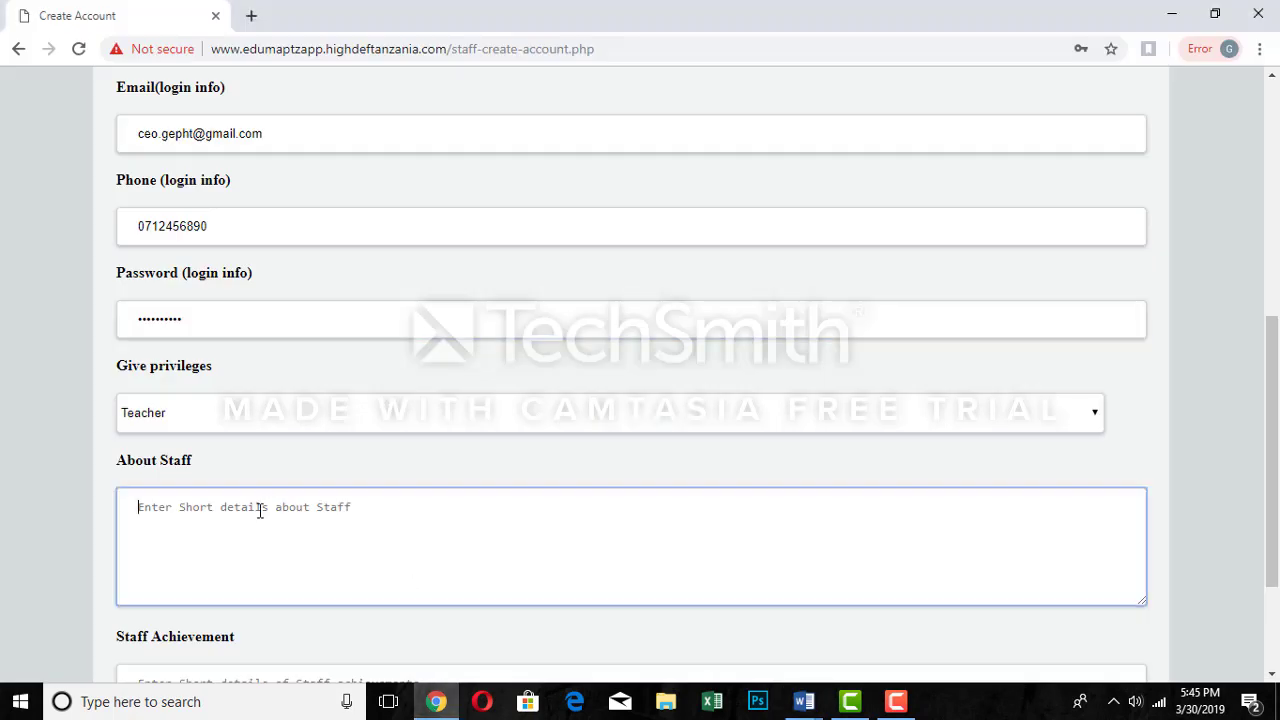
- Paste the Swahili teaching-experience paragraph into About Staff and scroll down toward Create Account
right_click(259, 510)
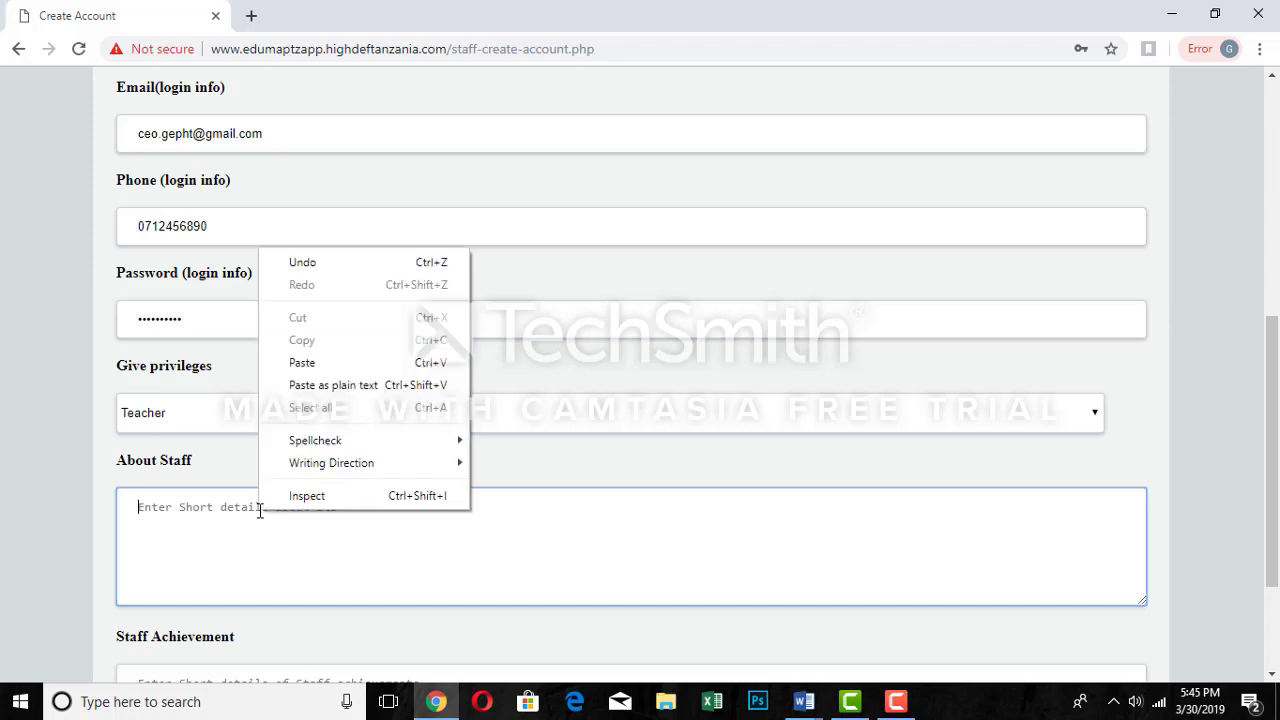
click(324, 365)
drag(1272, 420, 1278, 503)
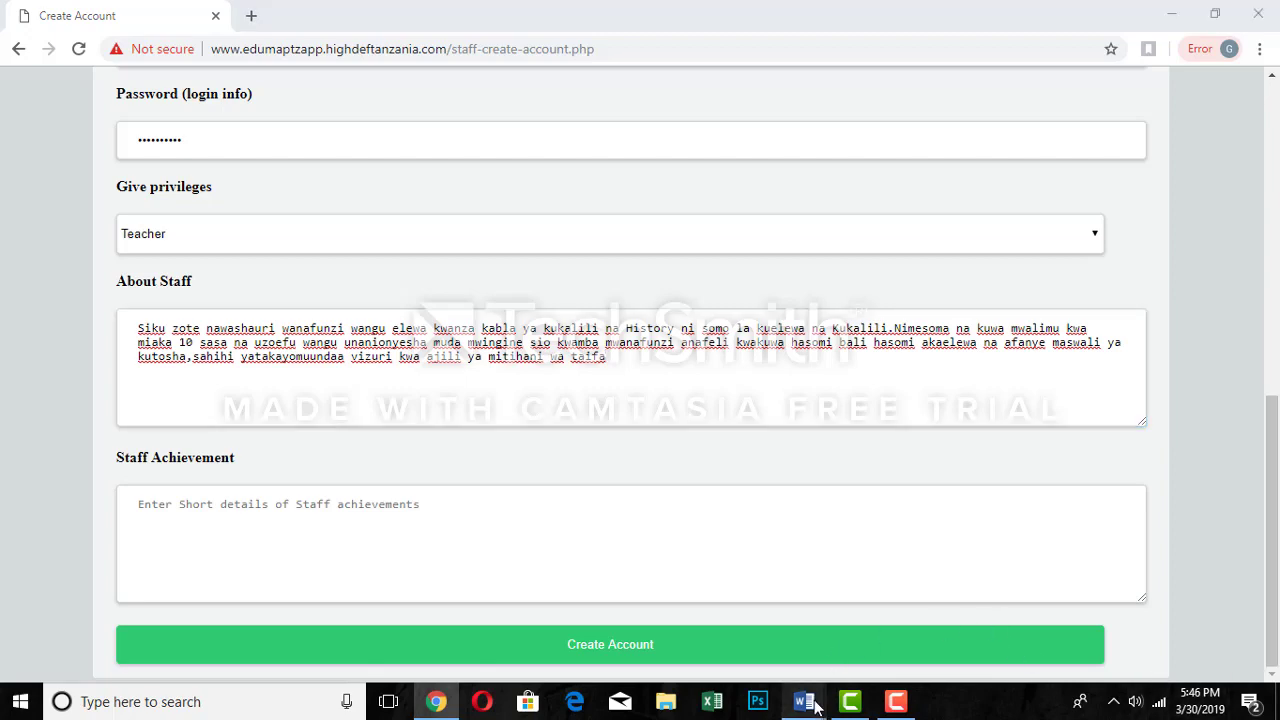
- Copy the My achievement paragraph from the Word teacher profile, then return to the Staff Achievement box
mouse_move(808, 700)
click(880, 630)
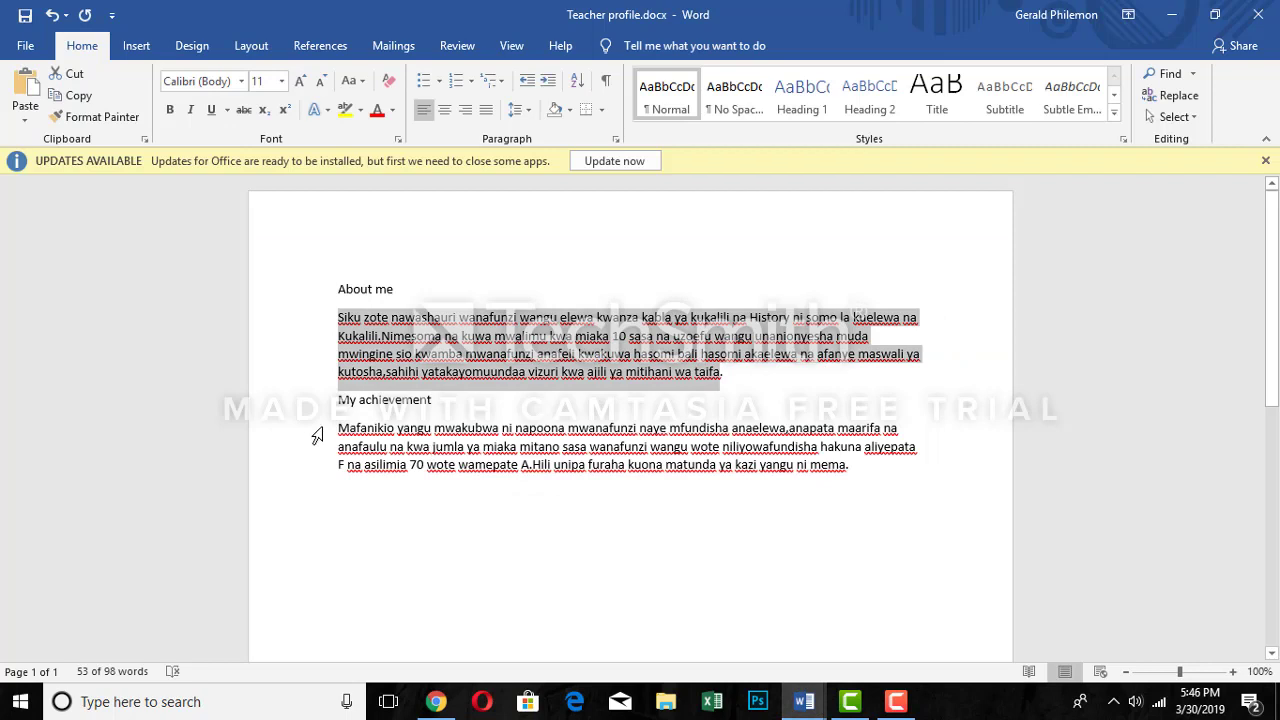
drag(337, 427, 922, 478)
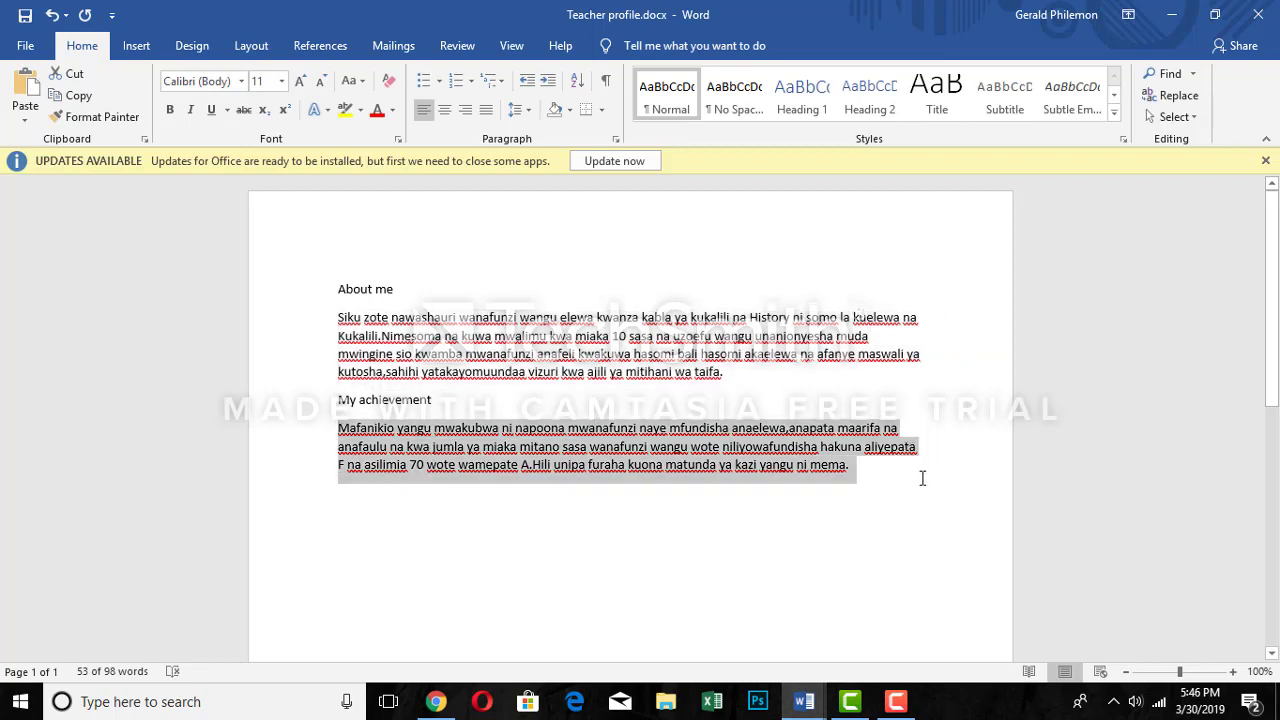
right_click(788, 470)
click(831, 240)
click(437, 701)
click(251, 529)
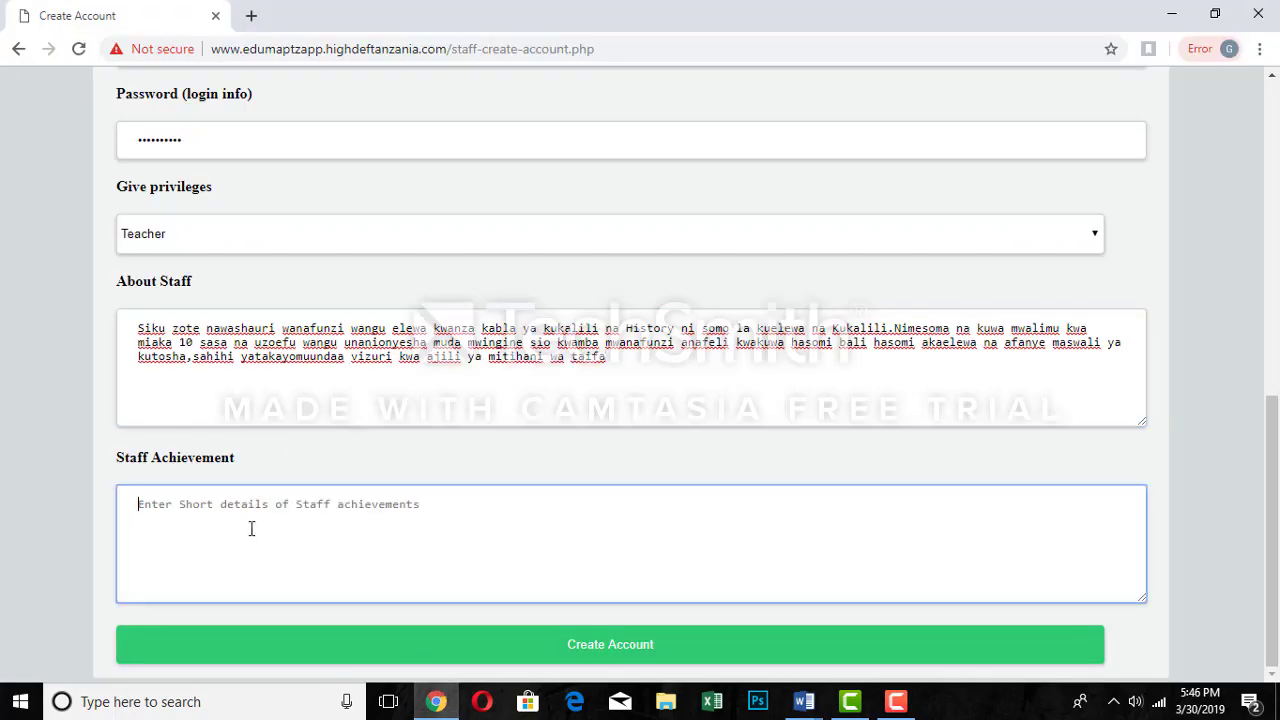
- Paste the Swahili achievements paragraph into the Staff Achievement box
right_click(251, 529)
click(318, 380)
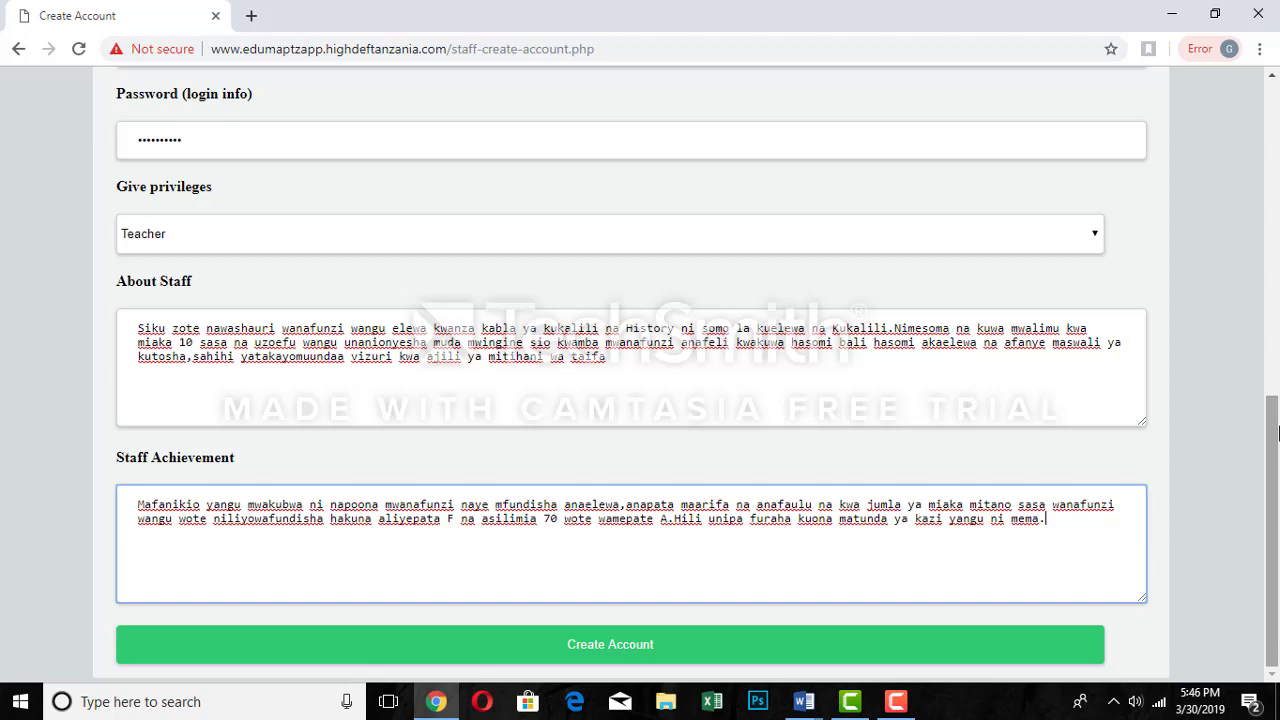
- Submit the completed Teacher staff form with the green Create Account button
click(610, 648)
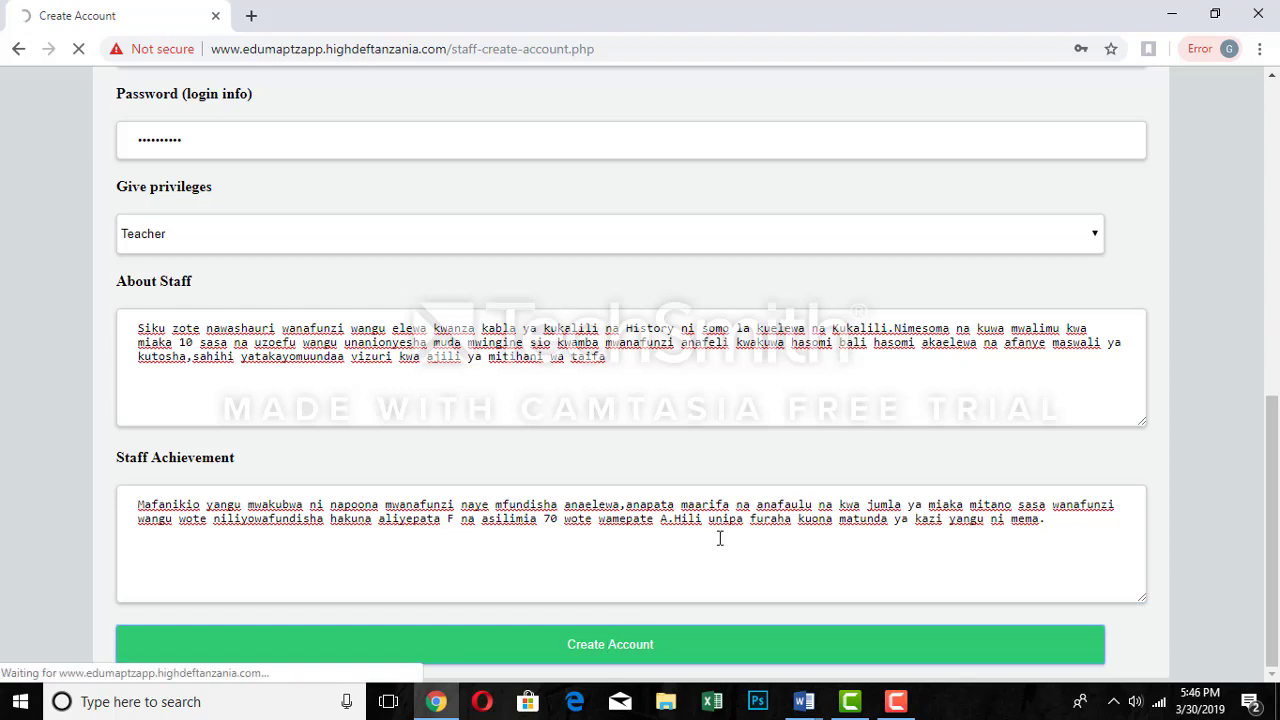